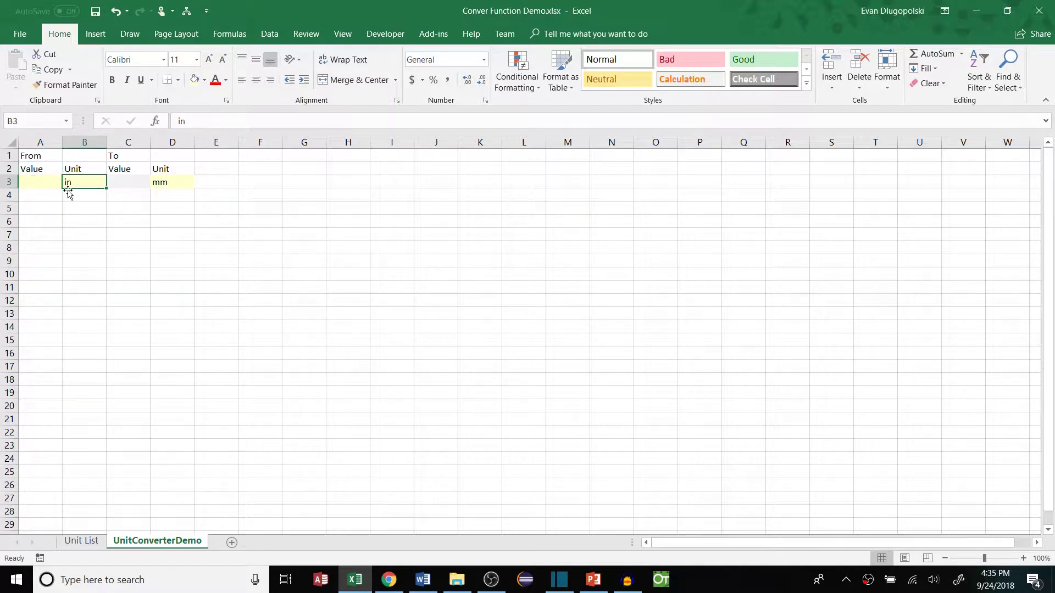
Enter 2 as the inches value in A3 and check the from and to unit cells.
click(49, 182)
text(2)
click(91, 215)
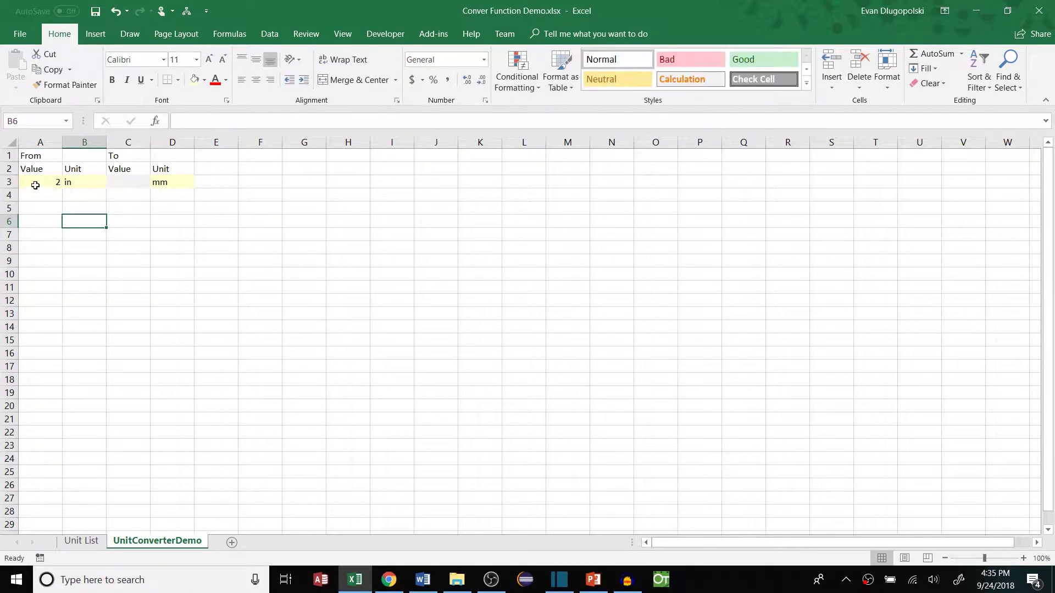
click(87, 184)
click(132, 184)
click(171, 183)
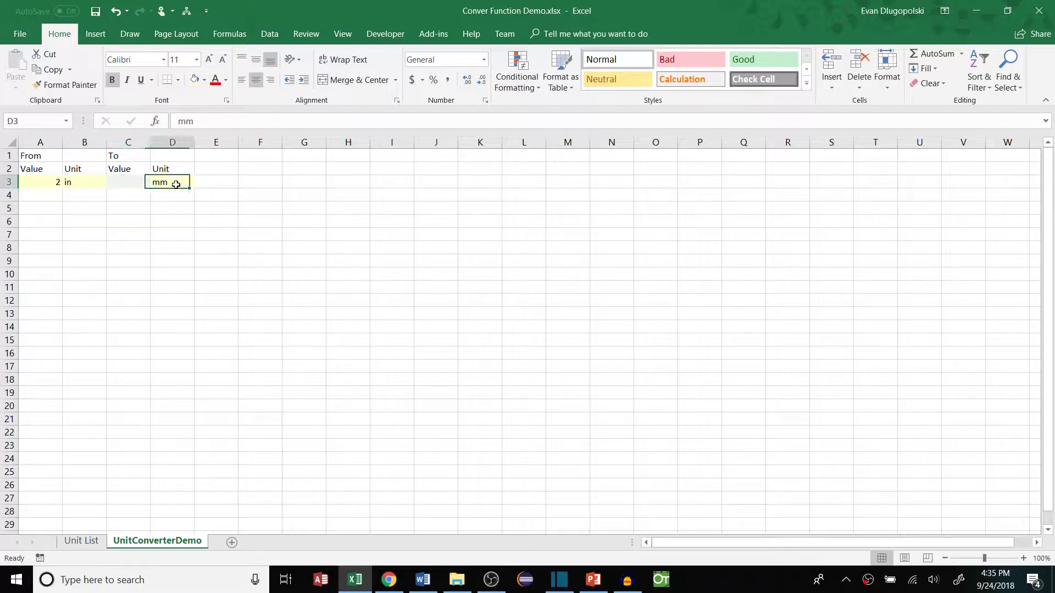
click(128, 207)
click(130, 183)
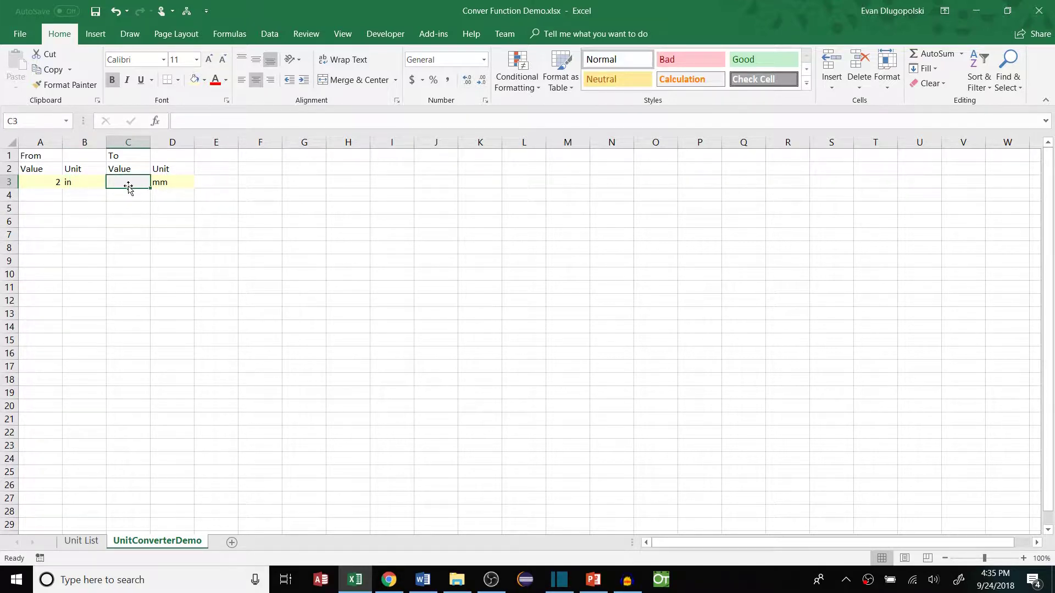
text(=)
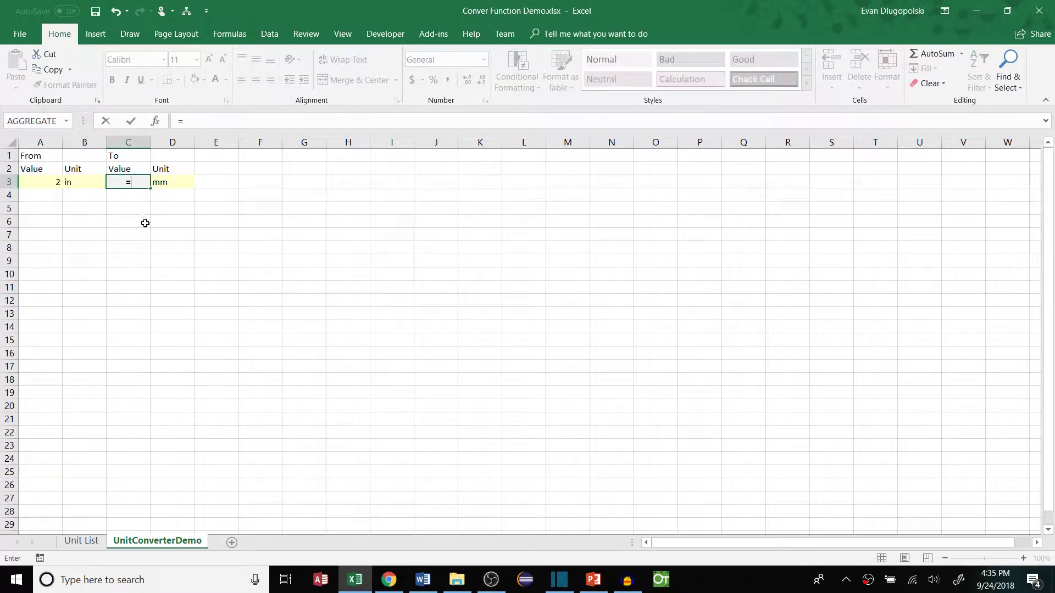
Cancel the first formula attempt and return to C3 to start =conv for CONVERT.
key(Escape)
click(87, 186)
click(183, 184)
key(Down)
key(Down)
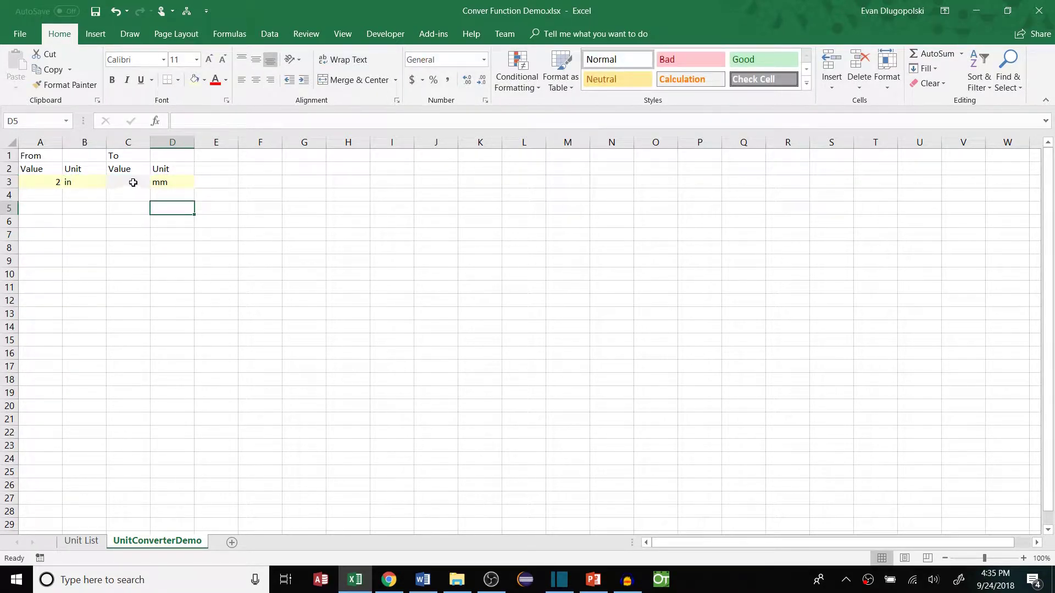
click(133, 182)
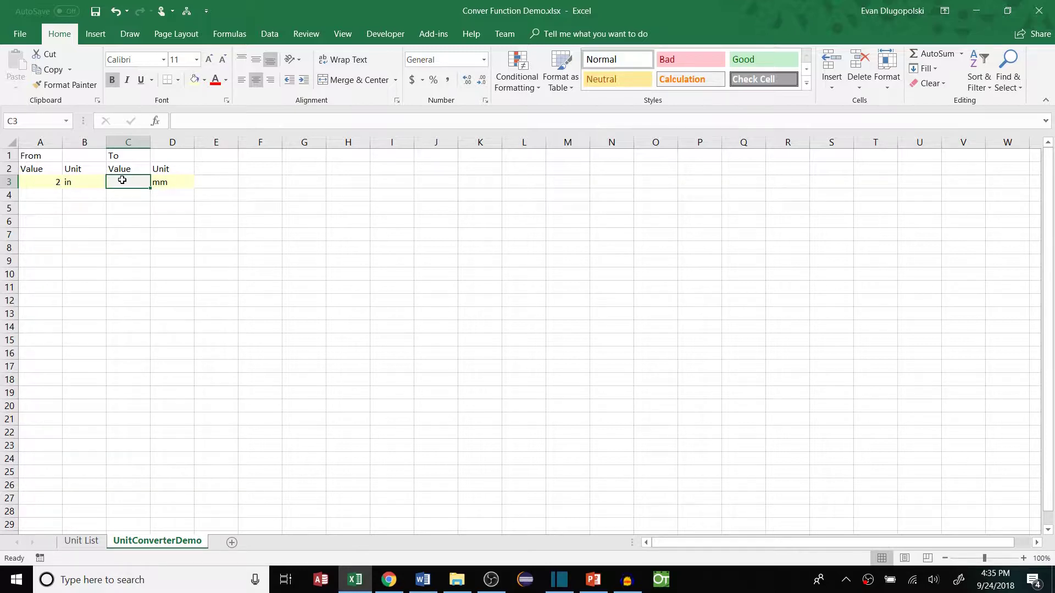
text(=)
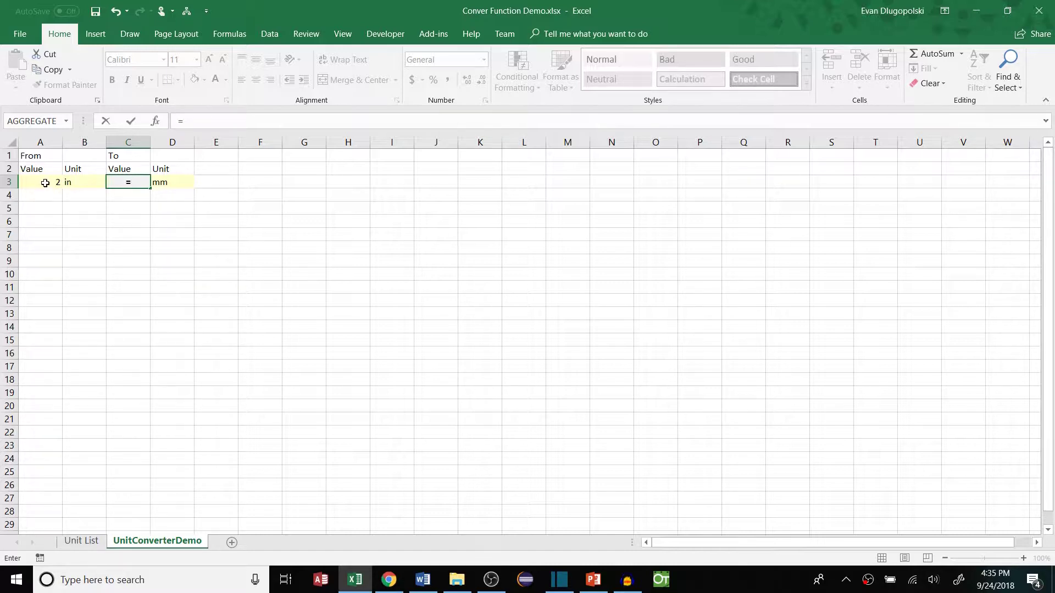
text(conv)
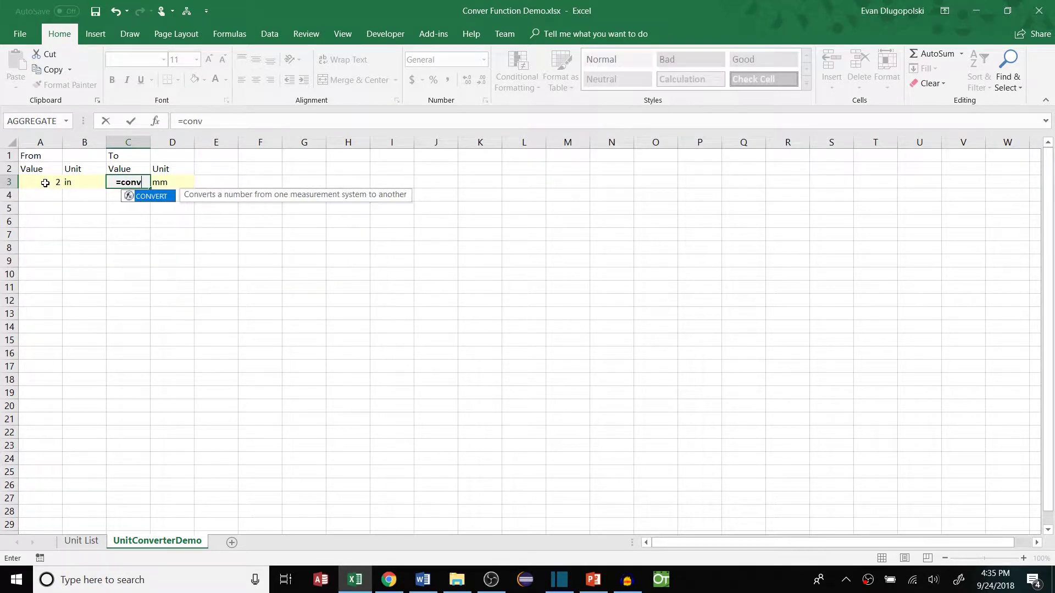
Begin CONVERT with A3 as the number and browse the suggested unit codes.
key(Tab)
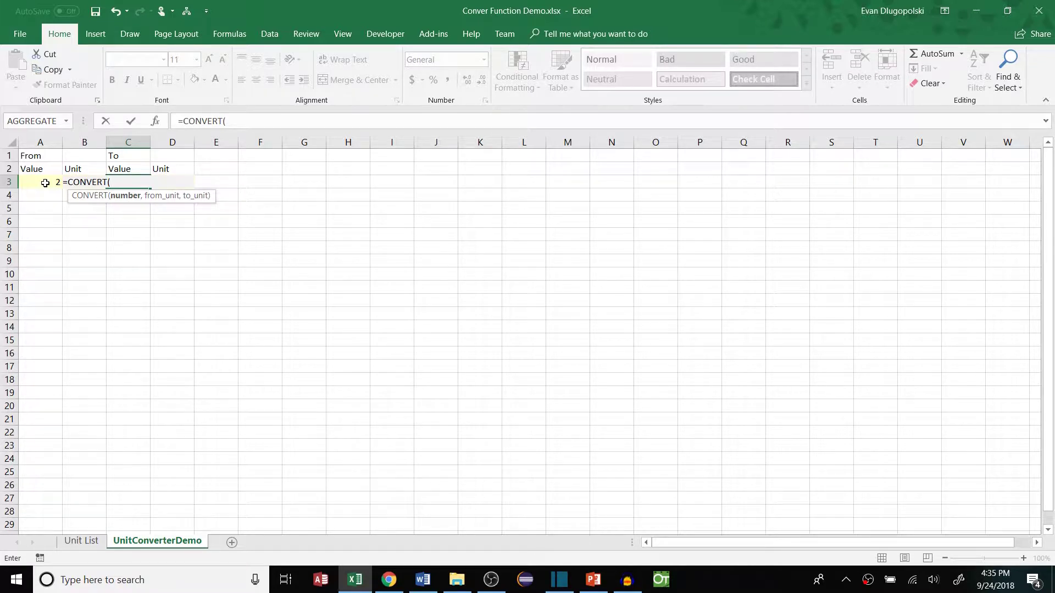
click(46, 183)
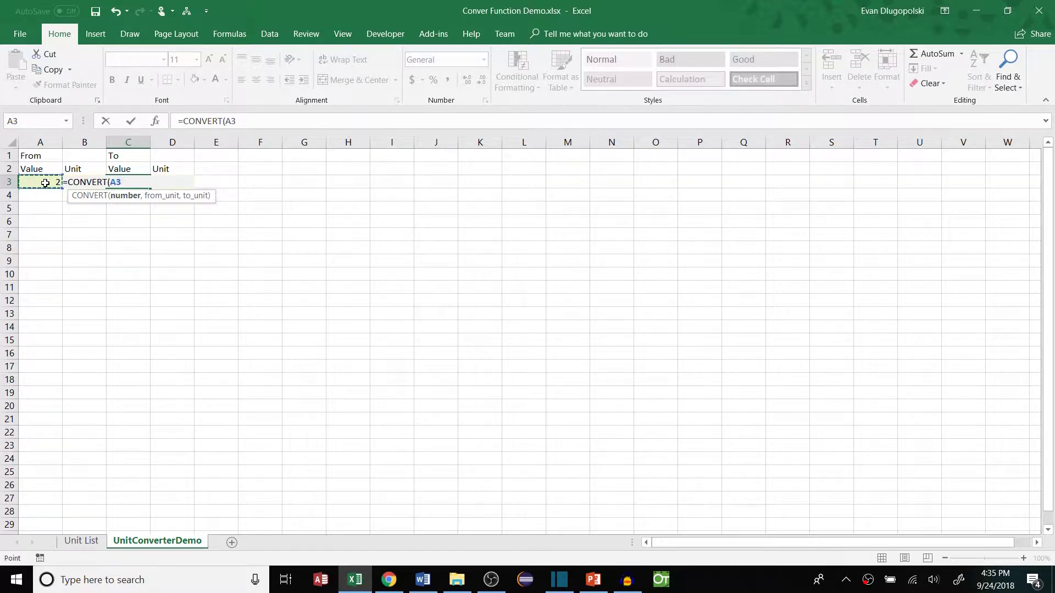
text(,)
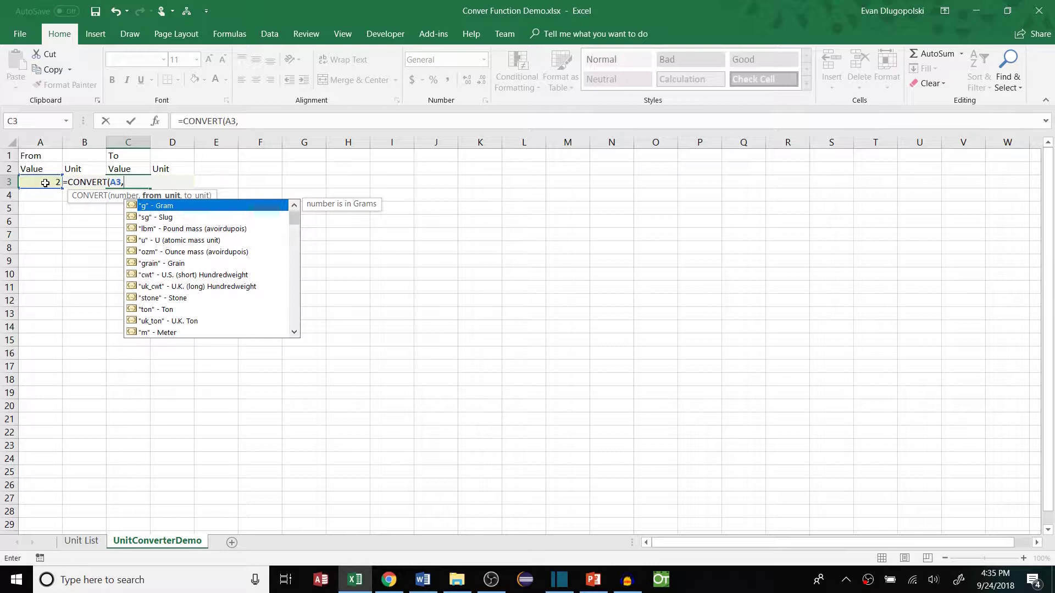
key(Down)
key(Down)
key(Down)
key(Down)
key(Down)
key(Down)
key(Down)
key(Down)
key(Down)
key(Down)
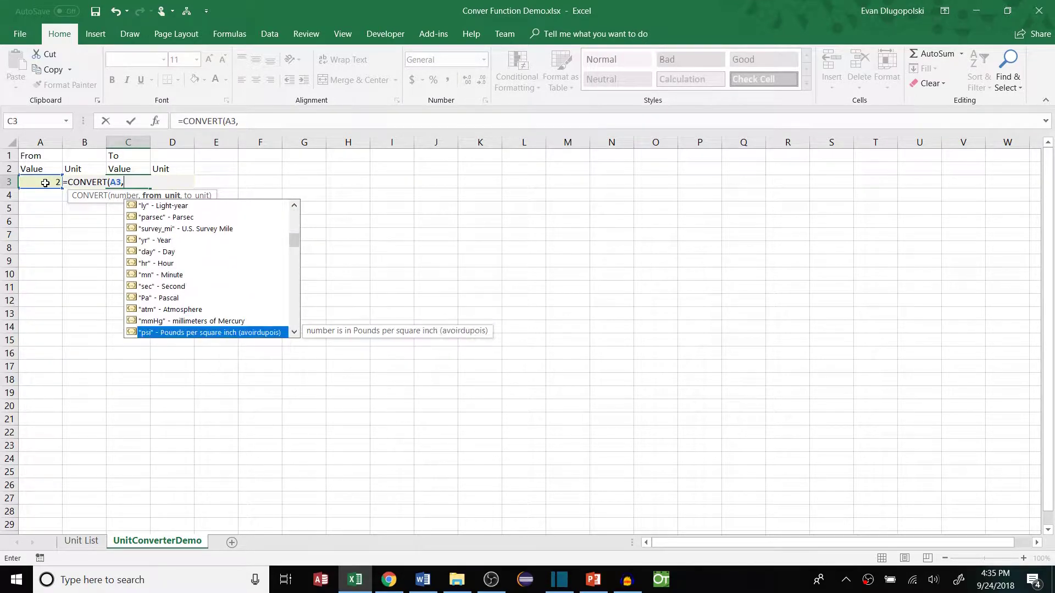
key(Down)
key(Down)
key(Down)
key(Down)
key(Down)
key(Down)
key(Down)
key(Down)
key(Up)
key(Up)
key(Up)
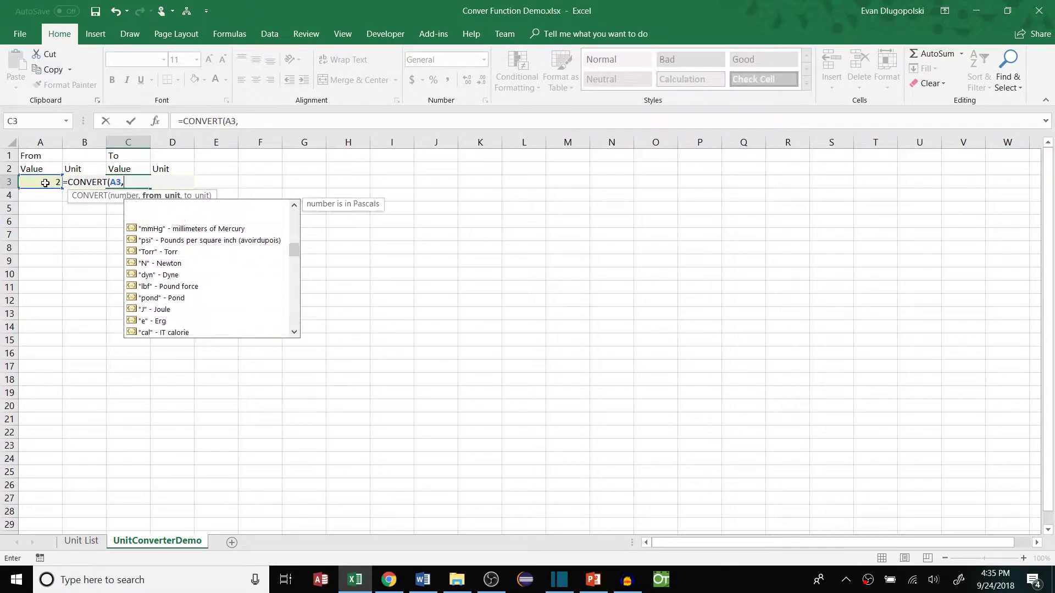
key(Up)
key(Up)
key(Up)
key(Up)
key(Up)
key(Up)
key(Up)
key(Up)
key(Up)
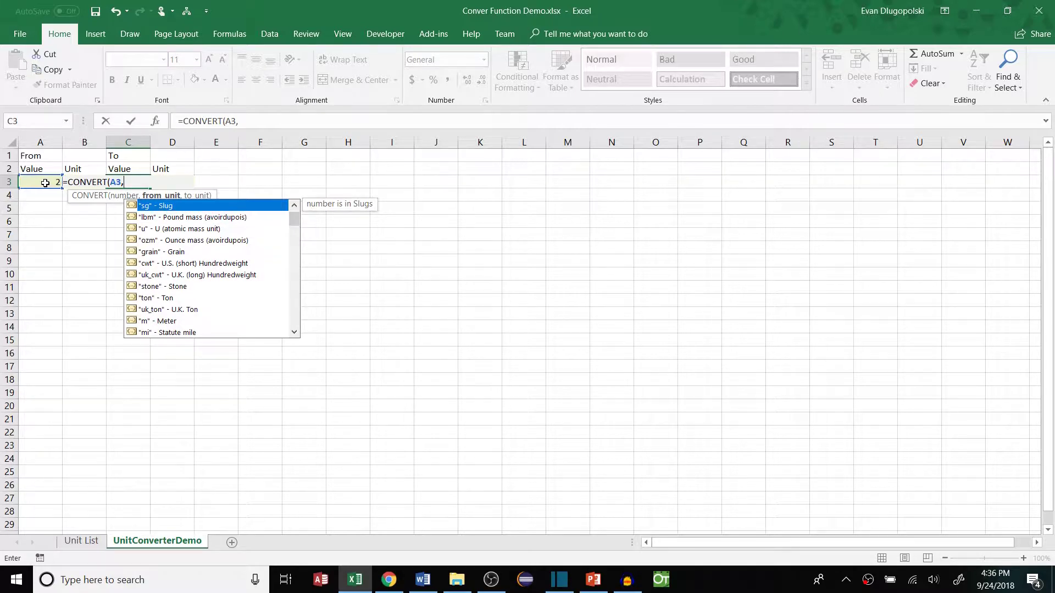
key(Down)
key(Down)
key(Down)
key(Down)
key(Down)
key(Down)
key(Down)
key(Down)
key(Down)
key(Down)
key(Down)
key(Down)
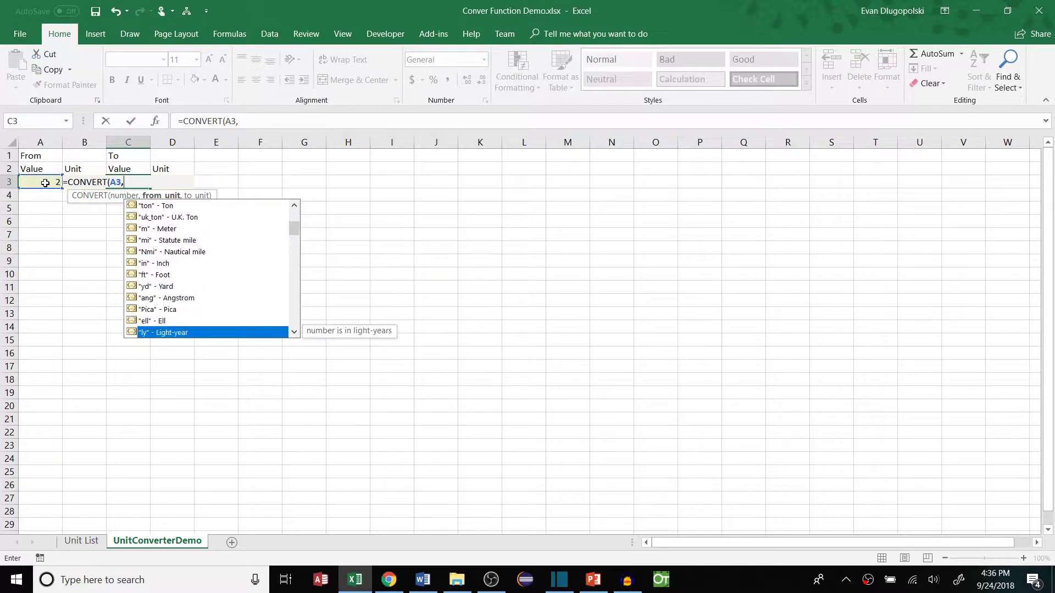
key(Down)
key(Down)
key(Down)
key(Down)
key(Down)
key(Down)
key(Down)
key(Down)
key(Down)
key(Down)
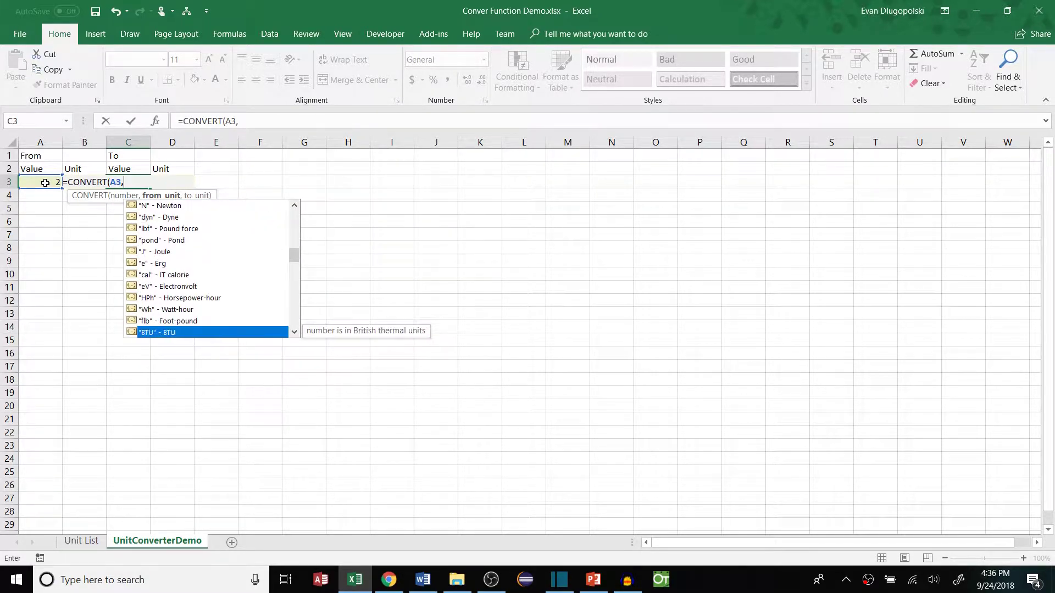
key(Down)
key(Down)
key(Down)
key(Down)
key(Down)
key(Down)
key(Down)
key(Down)
key(Down)
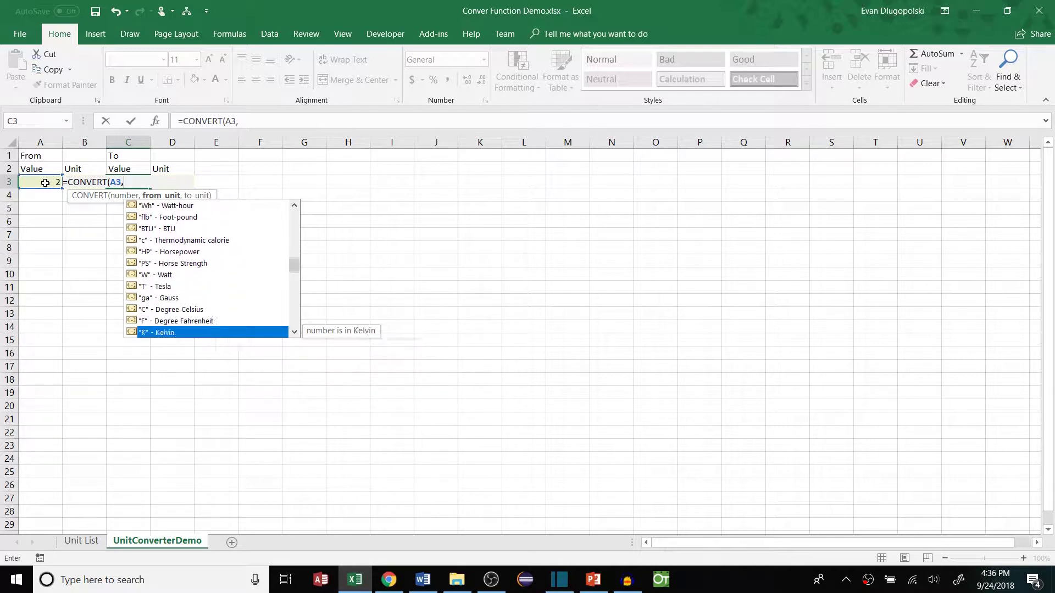
key(Down)
key(Down)
key(Down)
key(Down)
key(Down)
key(Down)
key(Down)
key(Down)
key(Down)
key(Down)
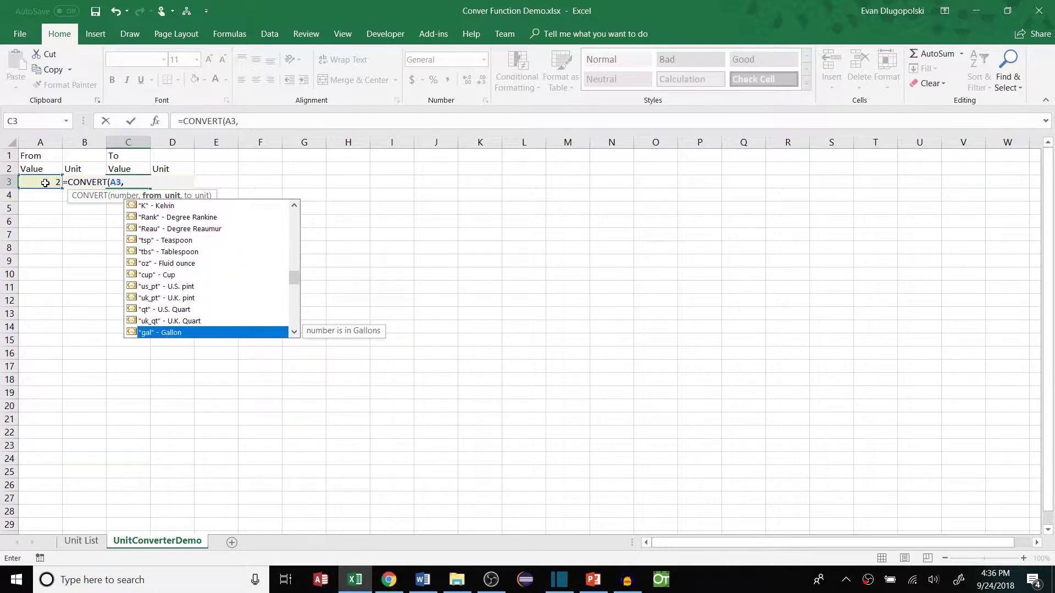
key(Down)
key(Down)
key(Down)
key(Down)
key(Down)
key(Down)
key(Up)
key(Up)
key(Up)
key(Up)
key(Up)
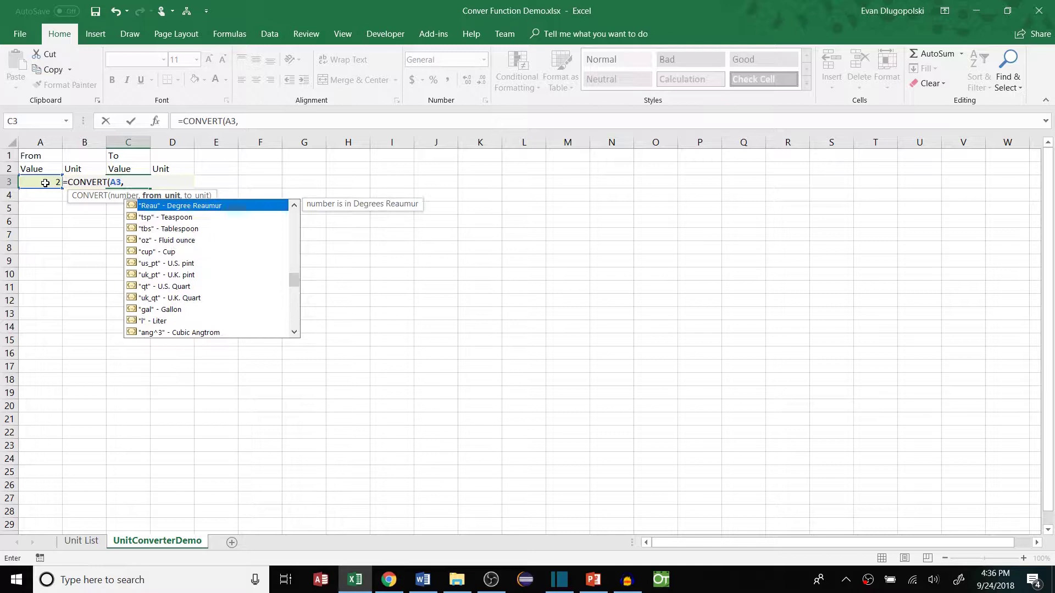
key(Up)
key(Up)
key(Up)
key(Up)
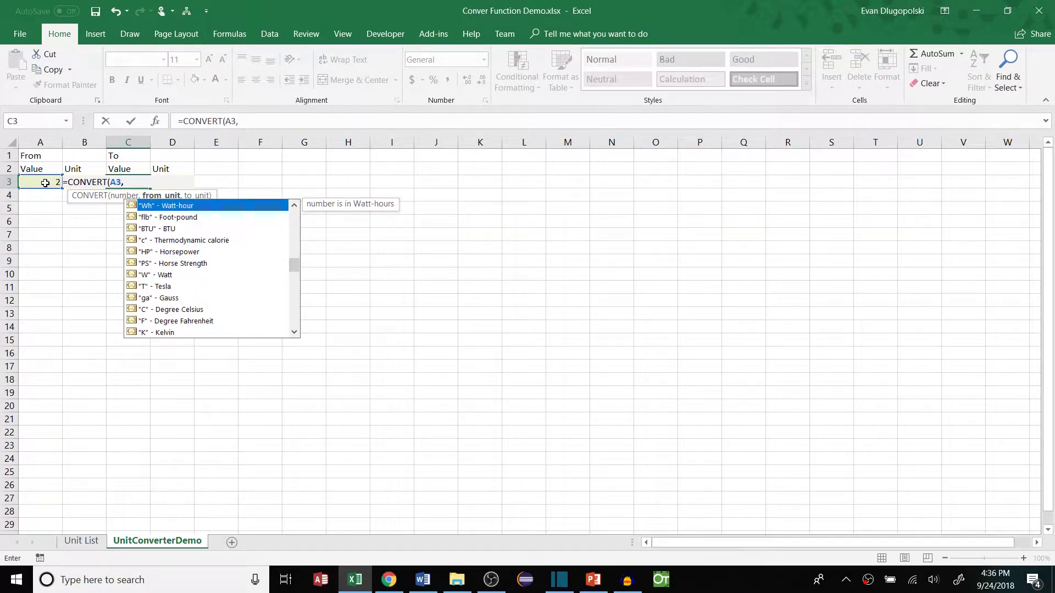
Complete =CONVERT(A3,B3,D3) using 'in' and 'mm', giving 50.8 mm.
key(Left)
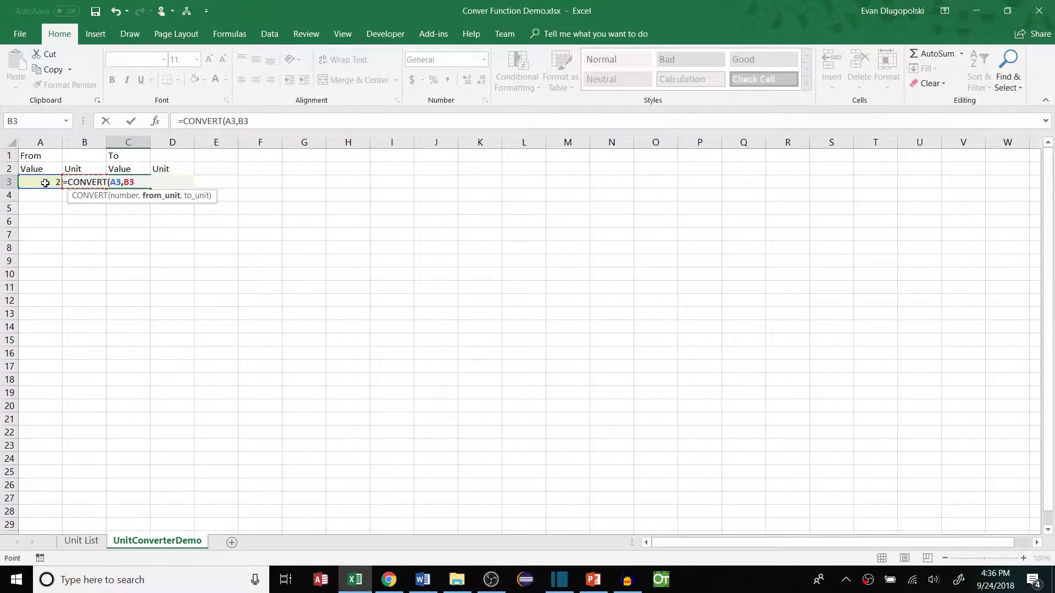
text(,)
key(Right)
key(Right)
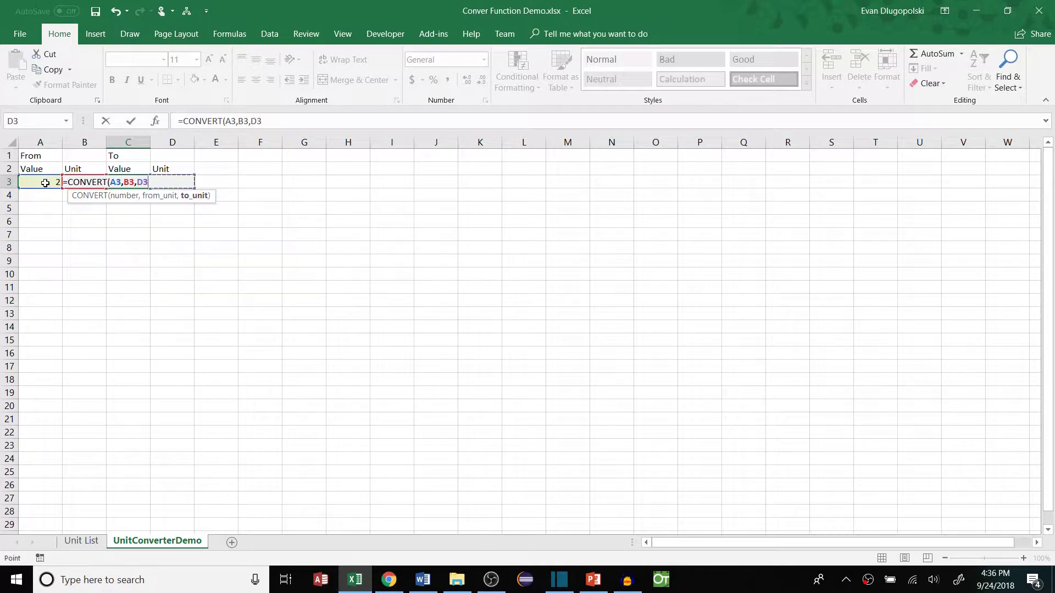
text())
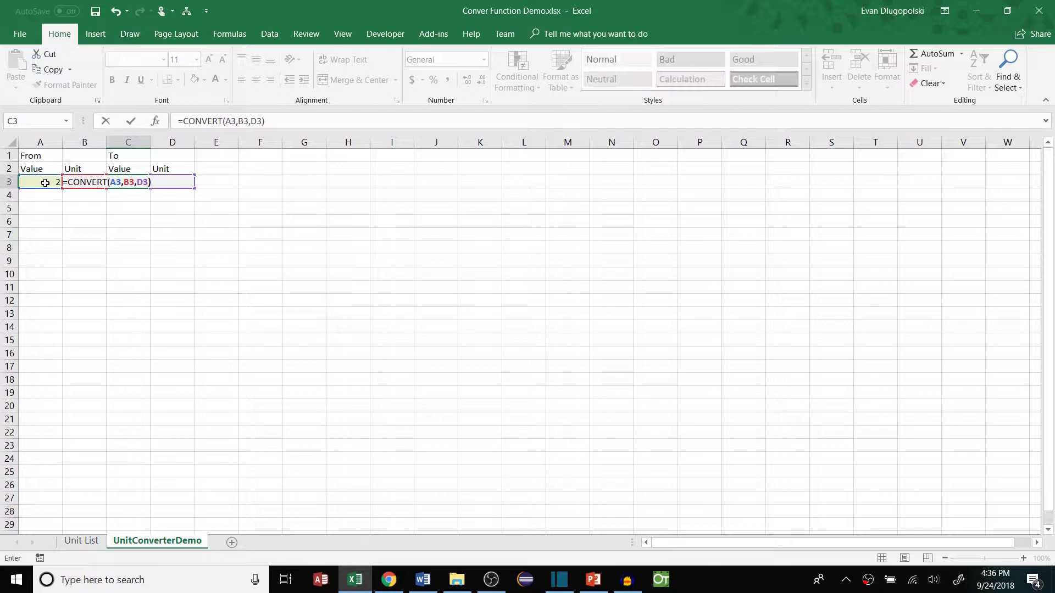
key(ctrl+Return)
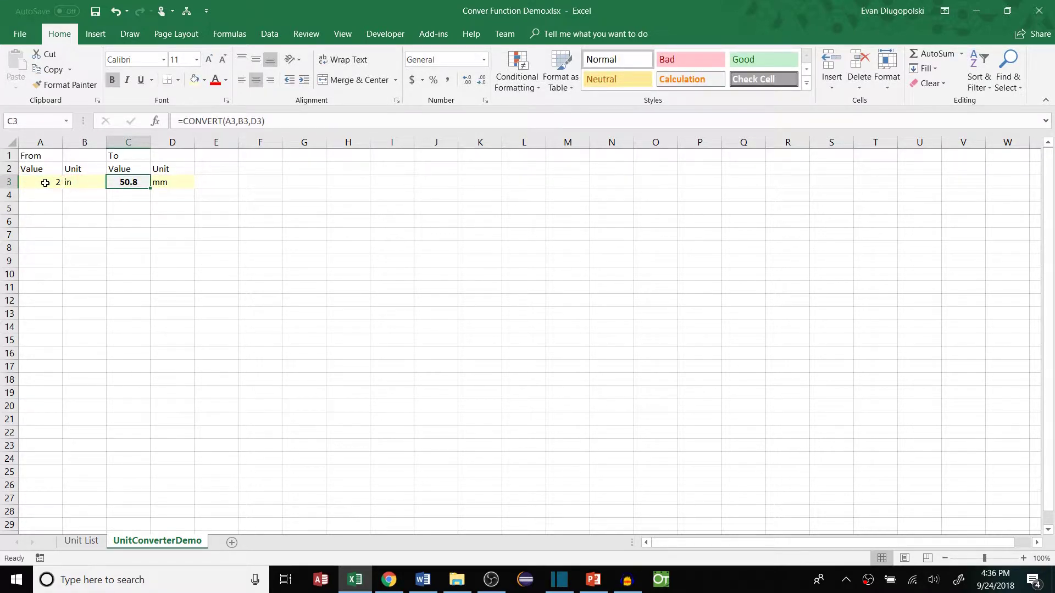
key(Left)
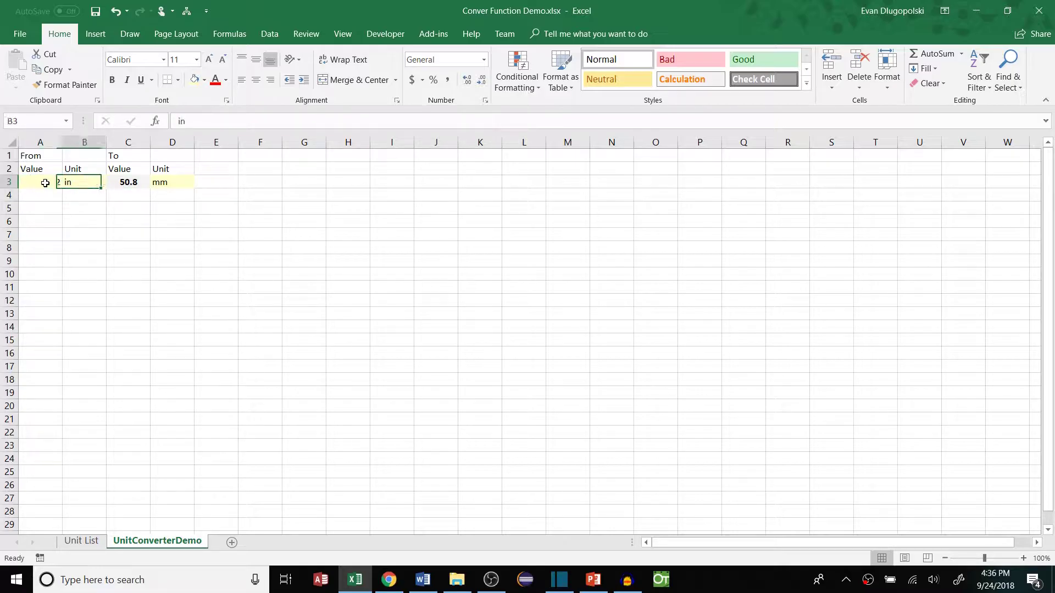
Enter 10 in A3, psi in B3 and the target pressure unit in D3.
key(Right)
key(Right)
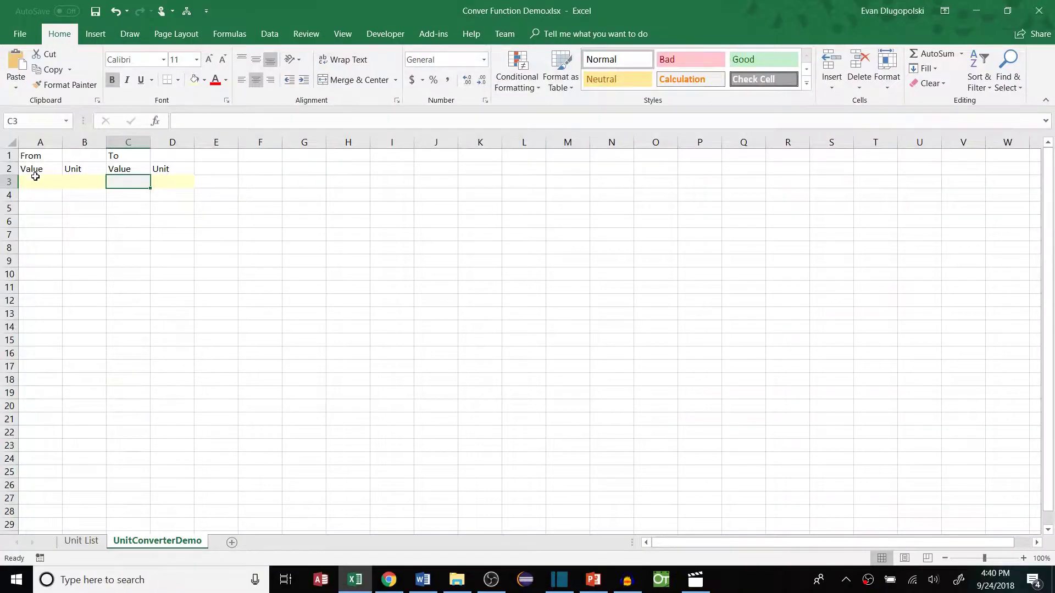
click(40, 181)
text(10)
key(Tab)
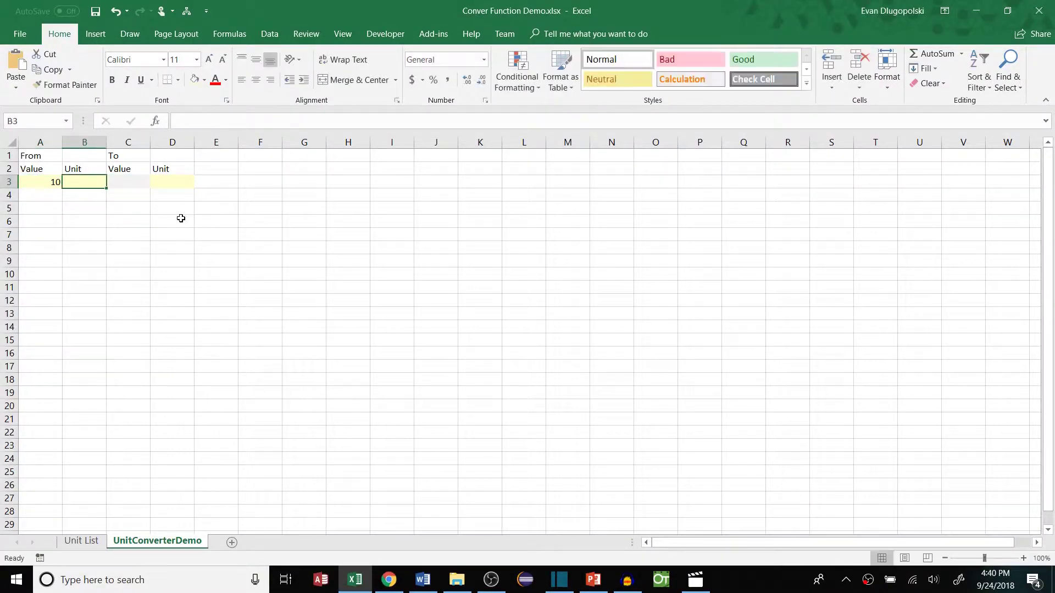
text(psi)
key(Tab)
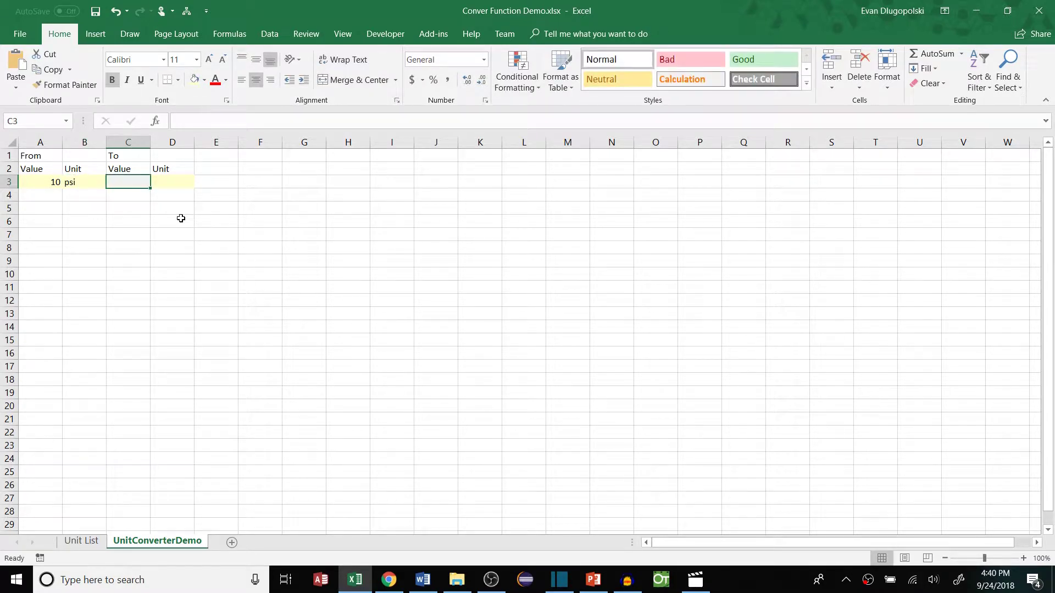
key(Tab)
text(Mpa)
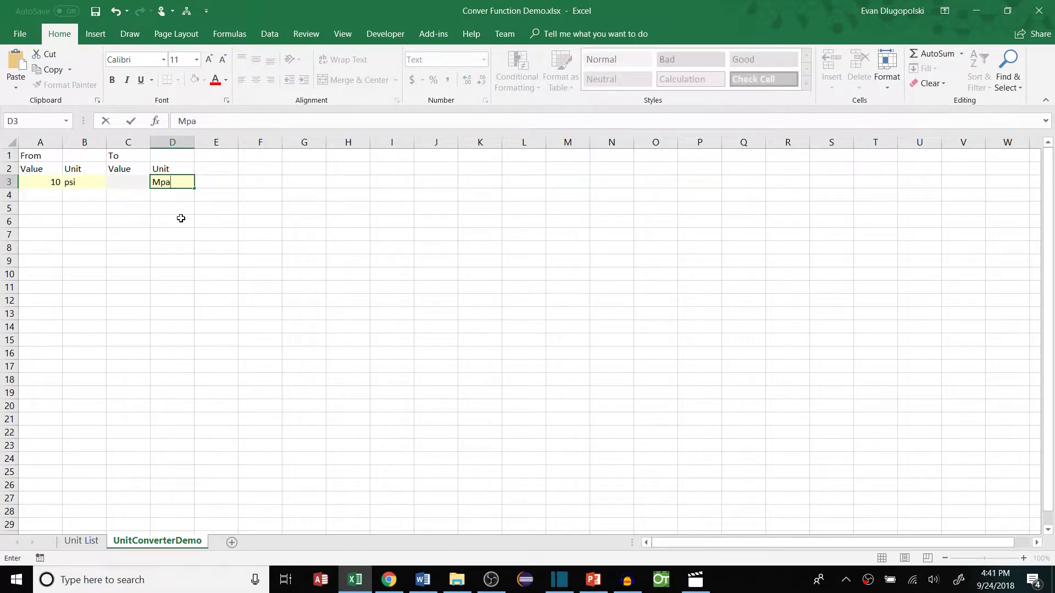
key(Return)
Correct the target unit's capitalisation in D3 to MPa.
key(Up)
key(Right)
key(Right)
key(Right)
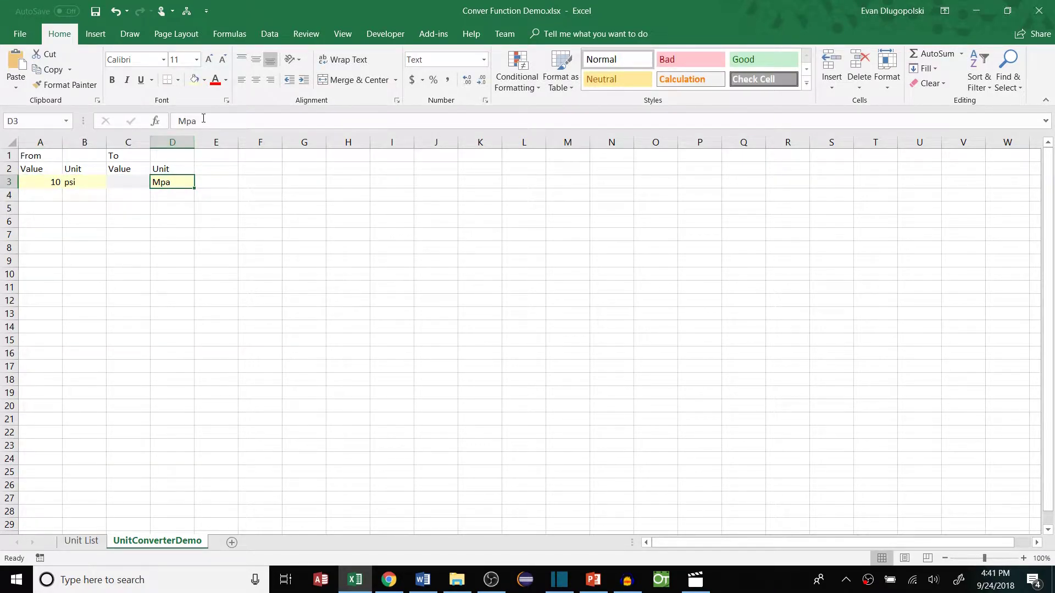
key(F2)
key(Left)
key(BackSpace)
text(P)
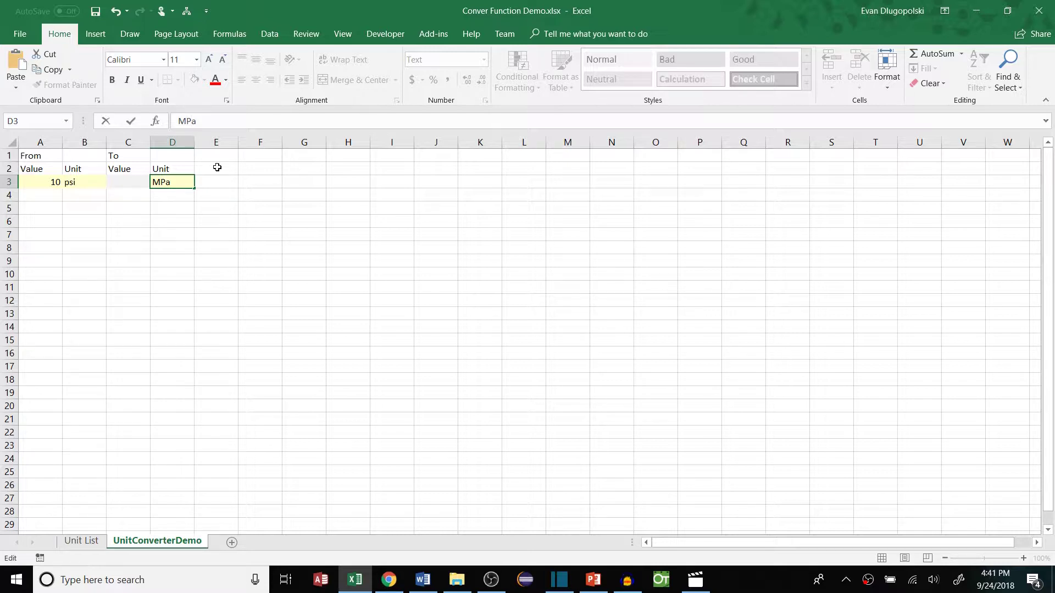
key(Return)
key(Down)
key(Up)
key(Up)
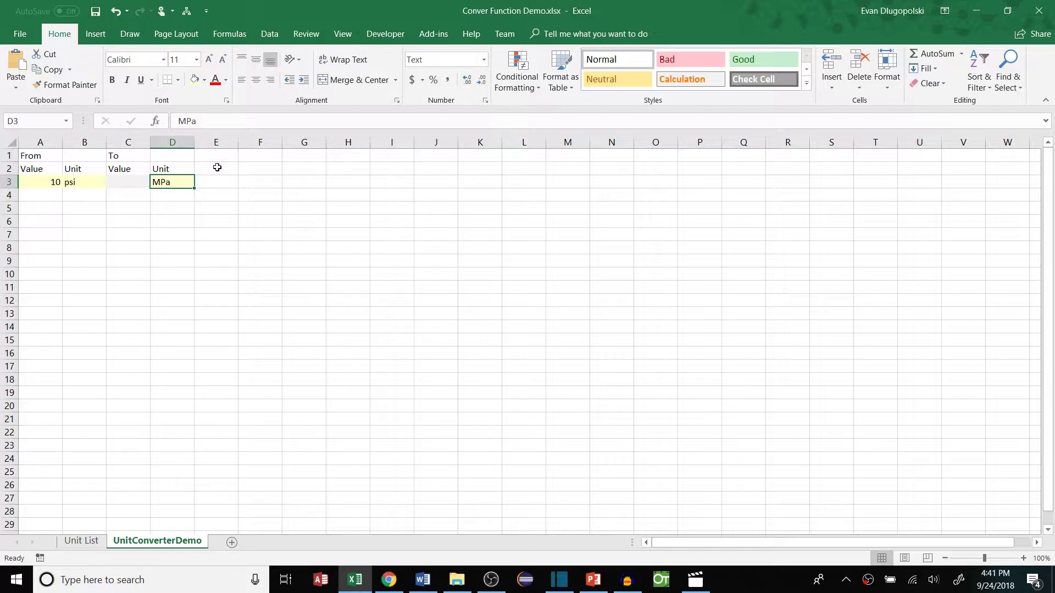
Build =CONVERT(A3,B3,D3) in C3 to give 0.068948 MPa.
key(Left)
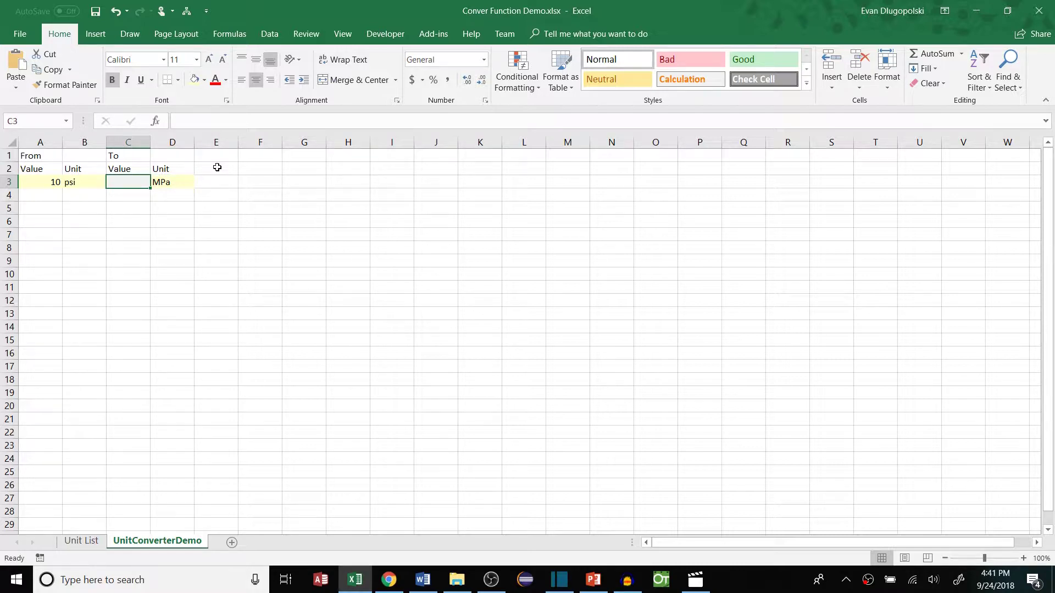
text(=convert)
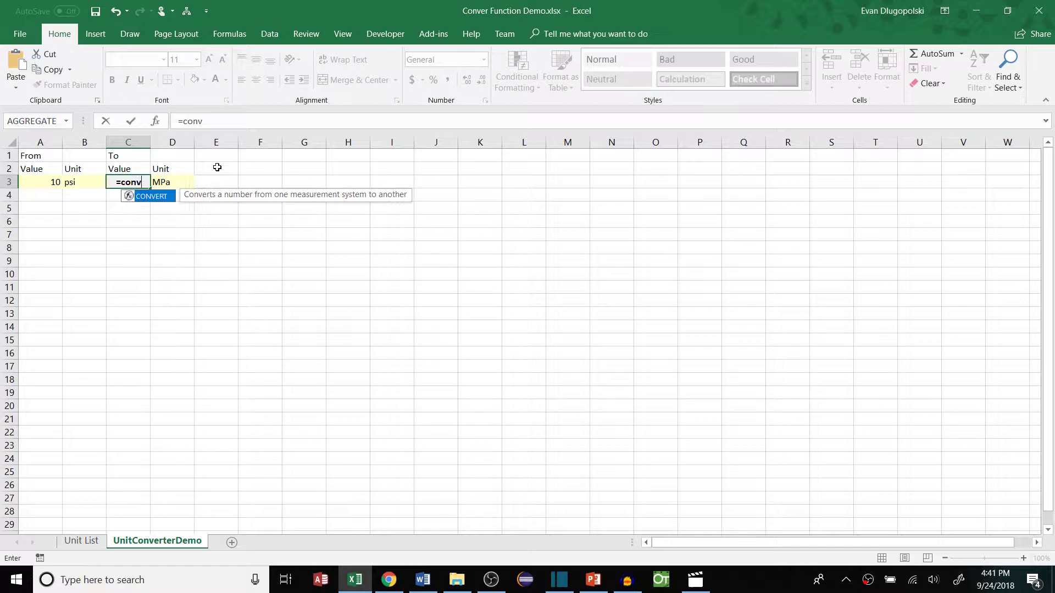
key(Tab)
key(Left)
key(Left)
text(,)
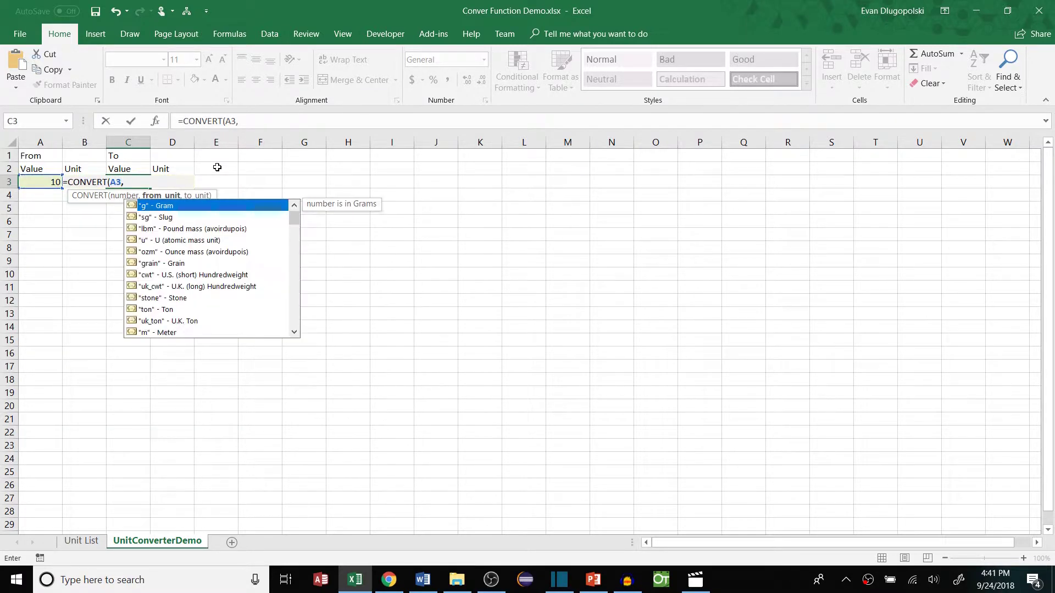
key(Left)
text(,)
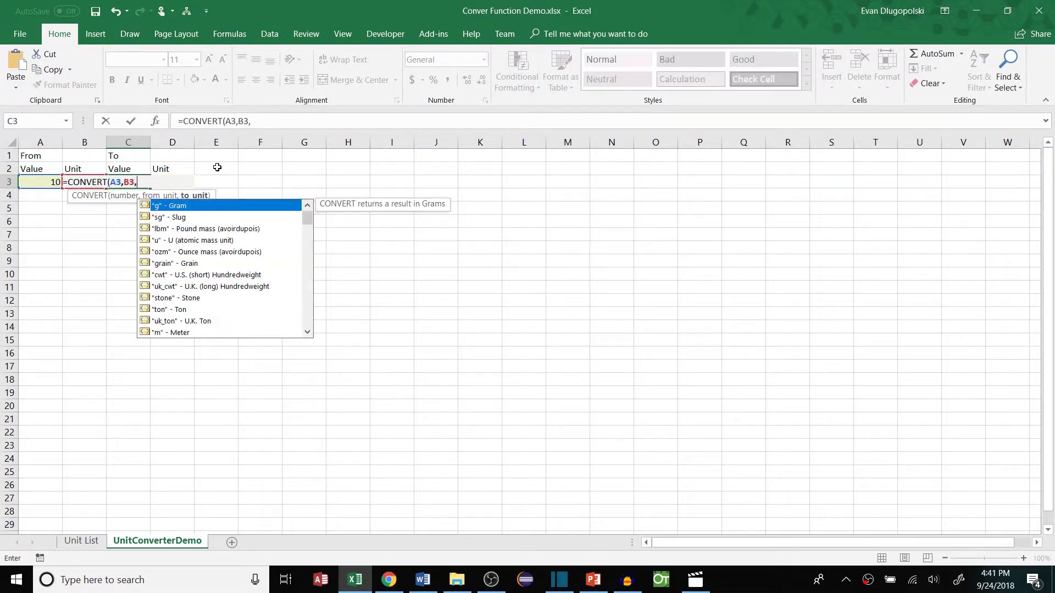
key(Right)
key(Return)
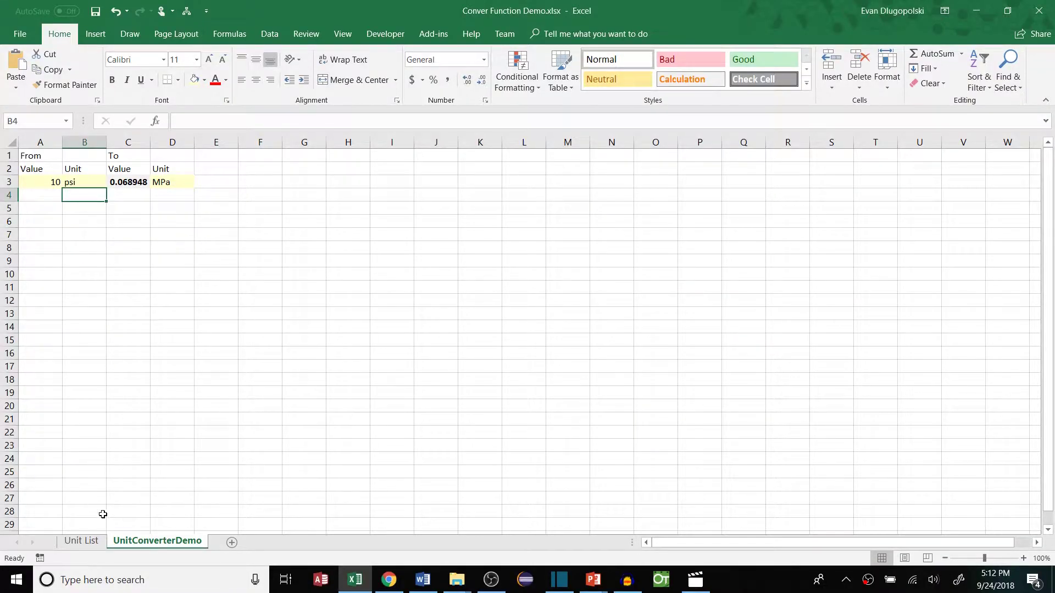
click(81, 541)
key(Up)
key(Up)
key(Up)
click(78, 182)
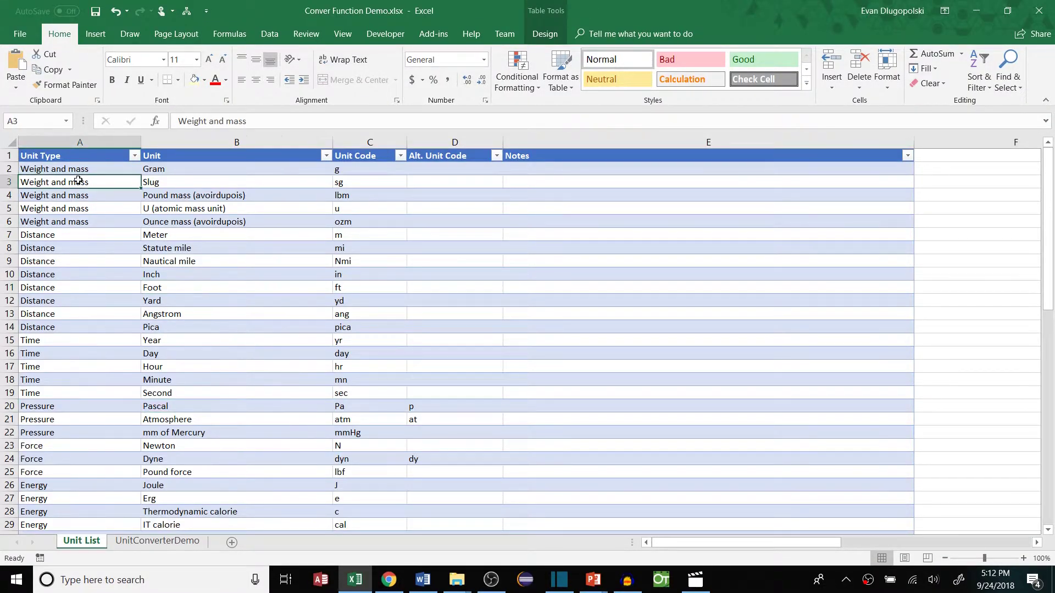
scroll(211, 272, down, 2)
scroll(212, 271, down, 3)
scroll(236, 297, down, 3)
scroll(302, 348, down, 2)
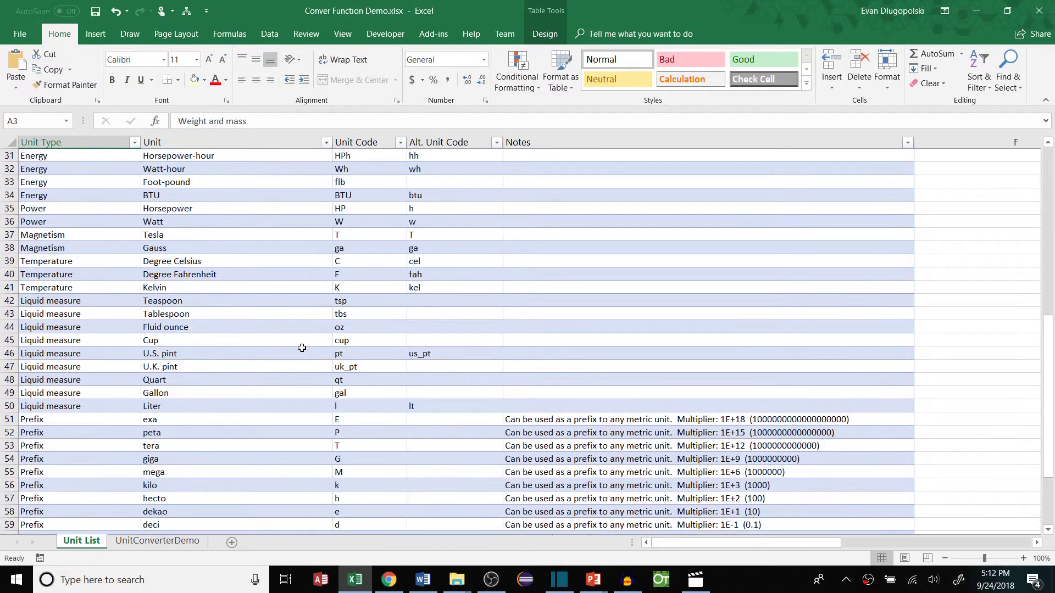
scroll(390, 394, down, 5)
scroll(388, 393, up, 13)
scroll(389, 393, up, 2)
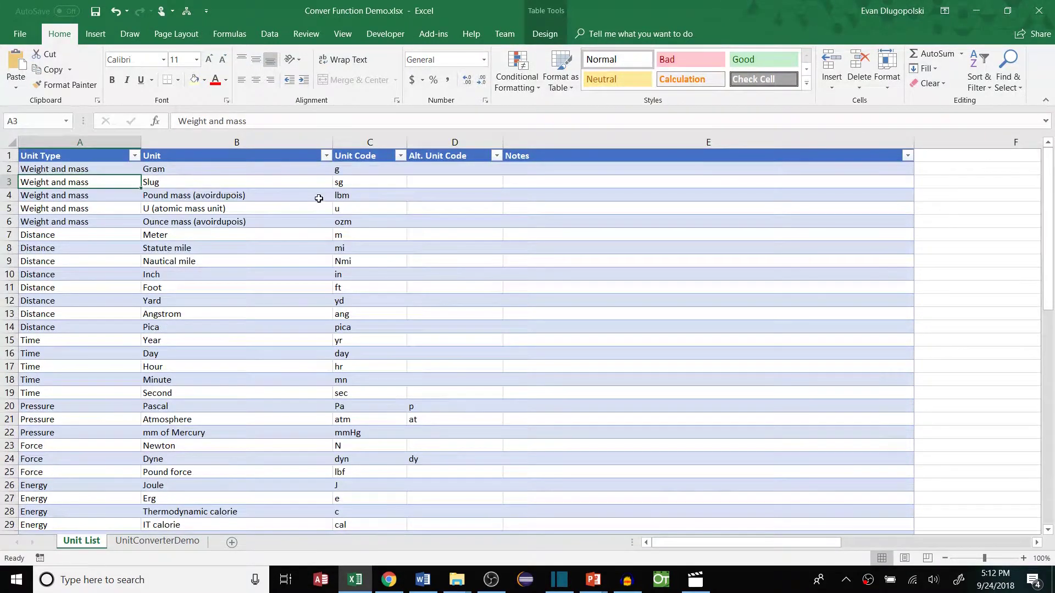
click(157, 542)
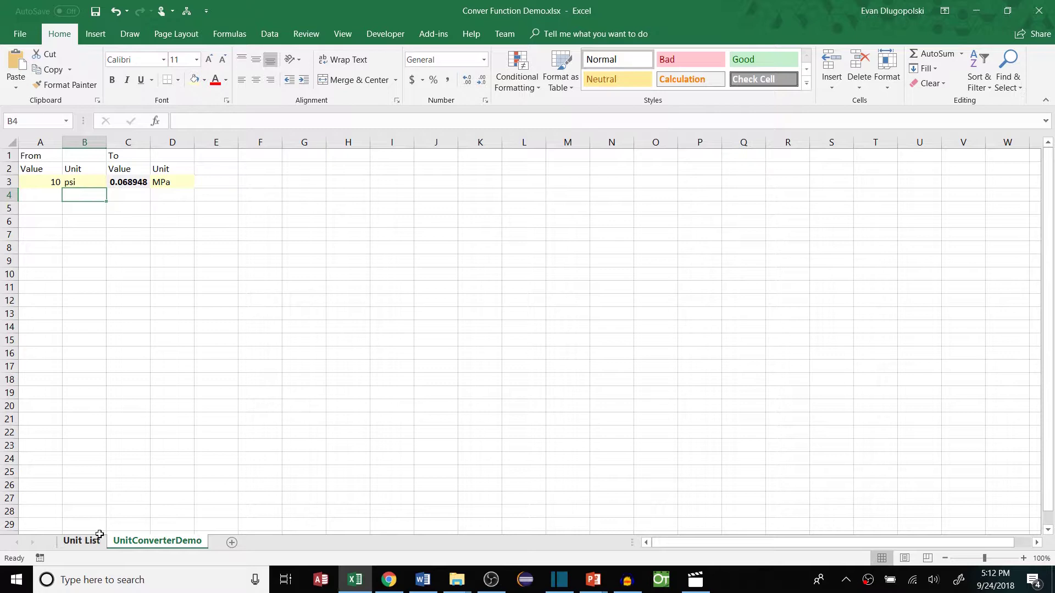
click(81, 541)
click(81, 173)
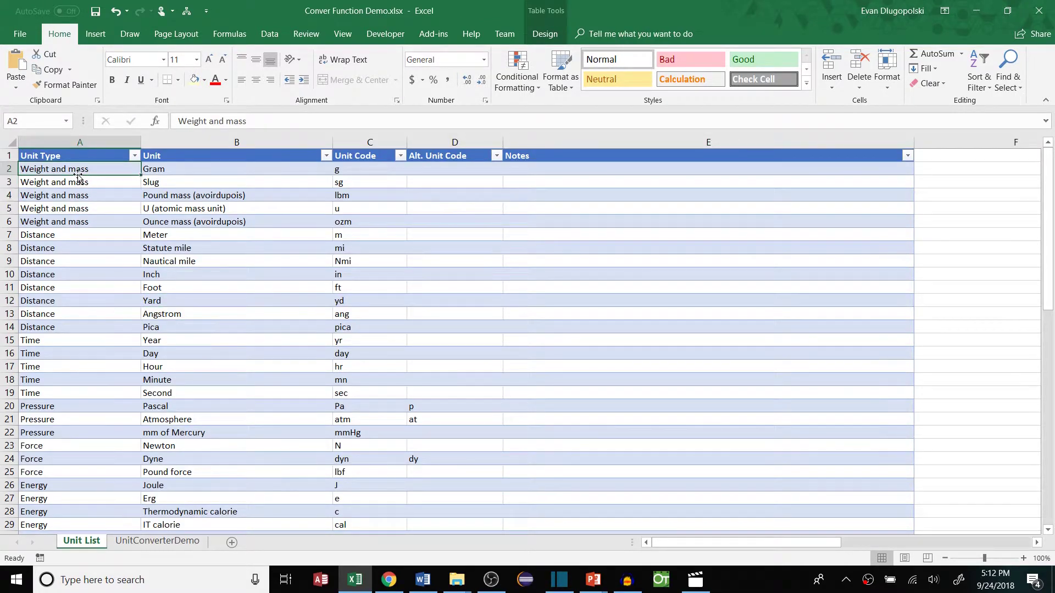
click(62, 153)
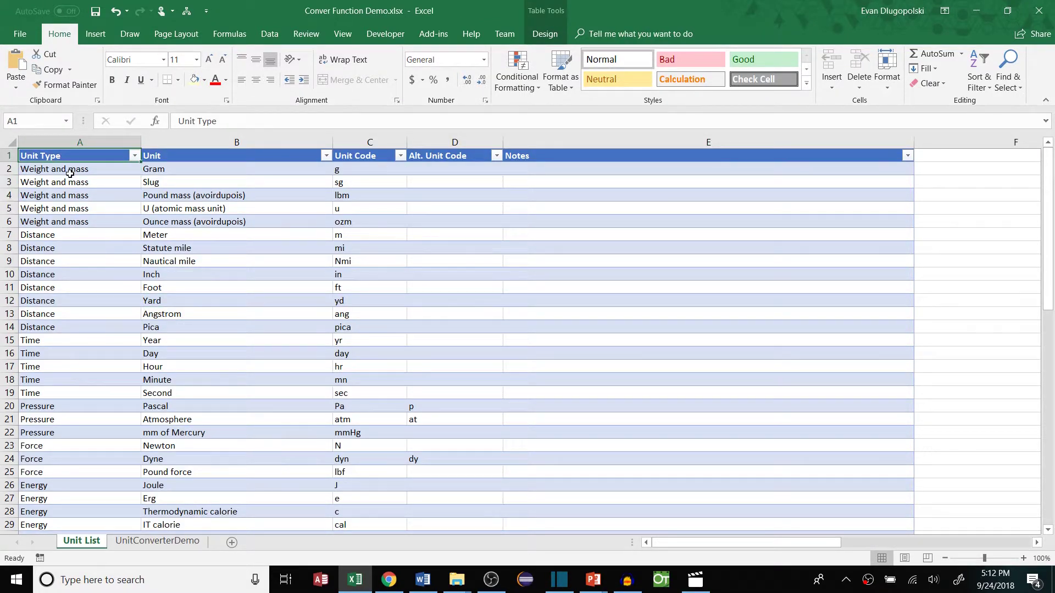
click(86, 171)
click(166, 169)
click(170, 196)
click(171, 209)
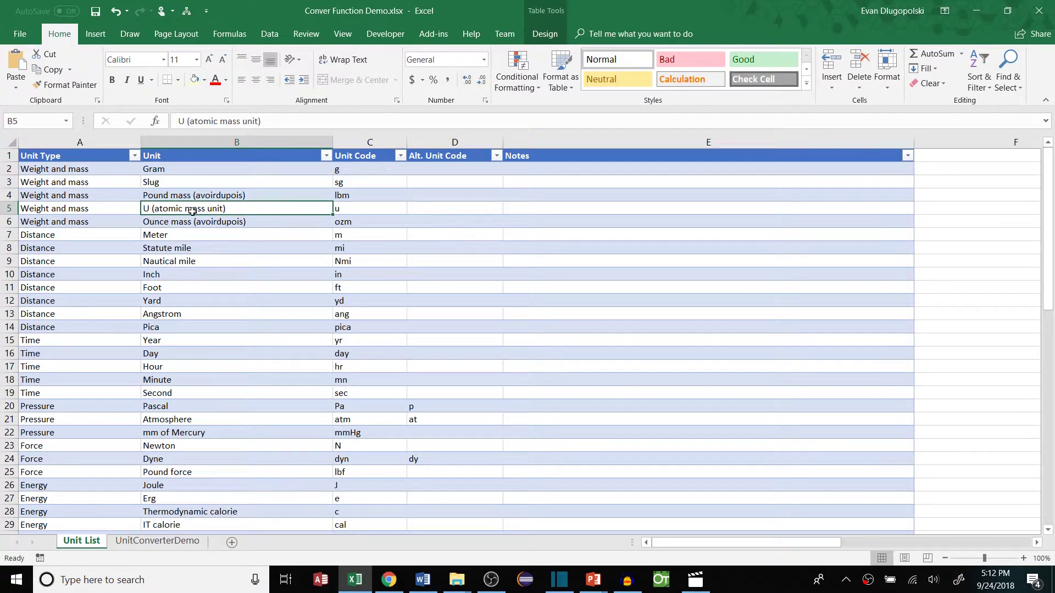
click(173, 221)
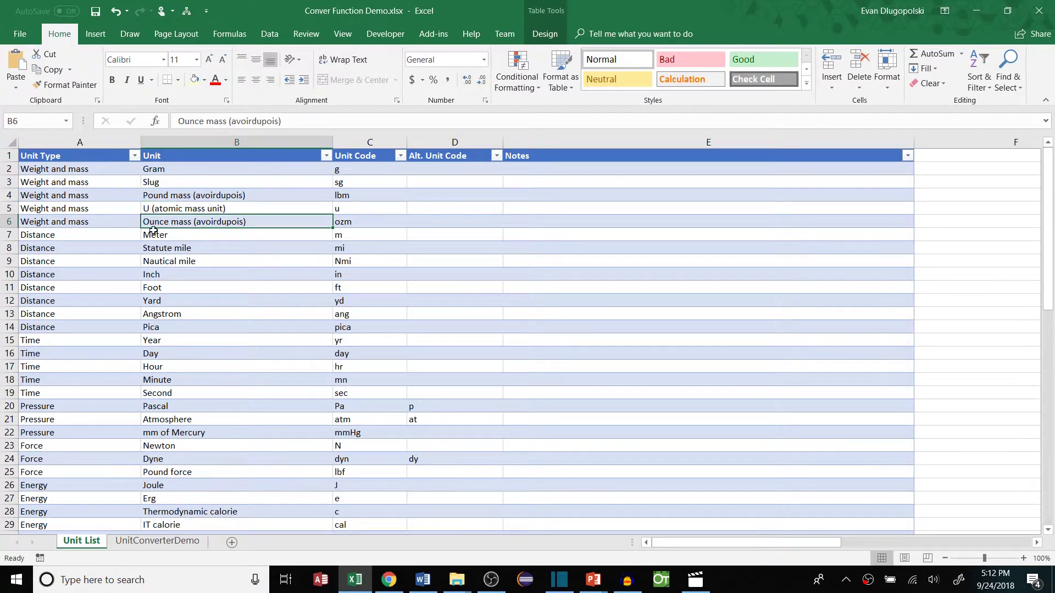
click(95, 234)
scroll(169, 226, down, 2)
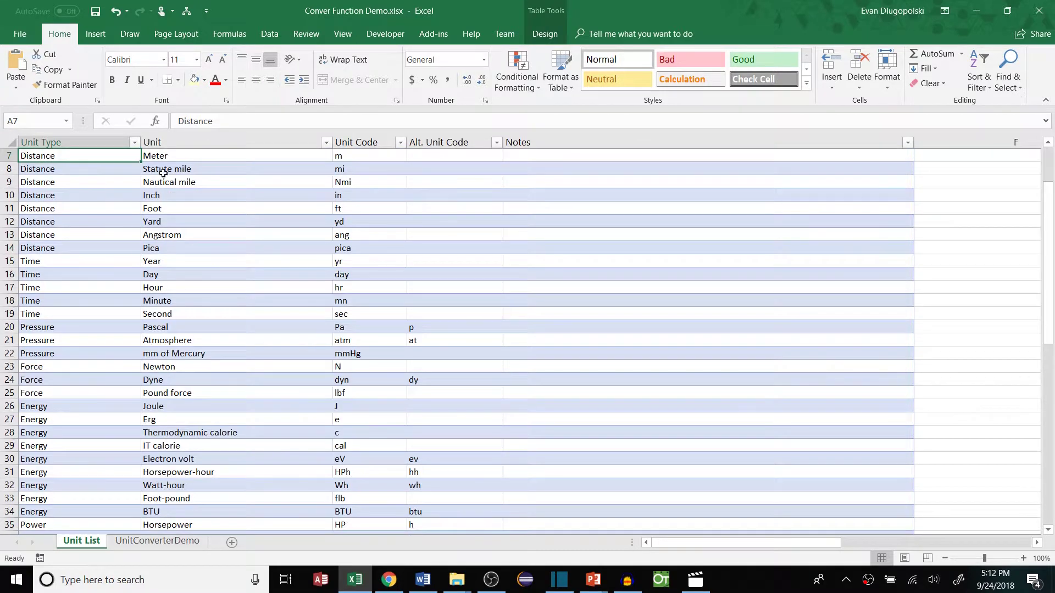
scroll(102, 275, down, 1)
click(93, 301)
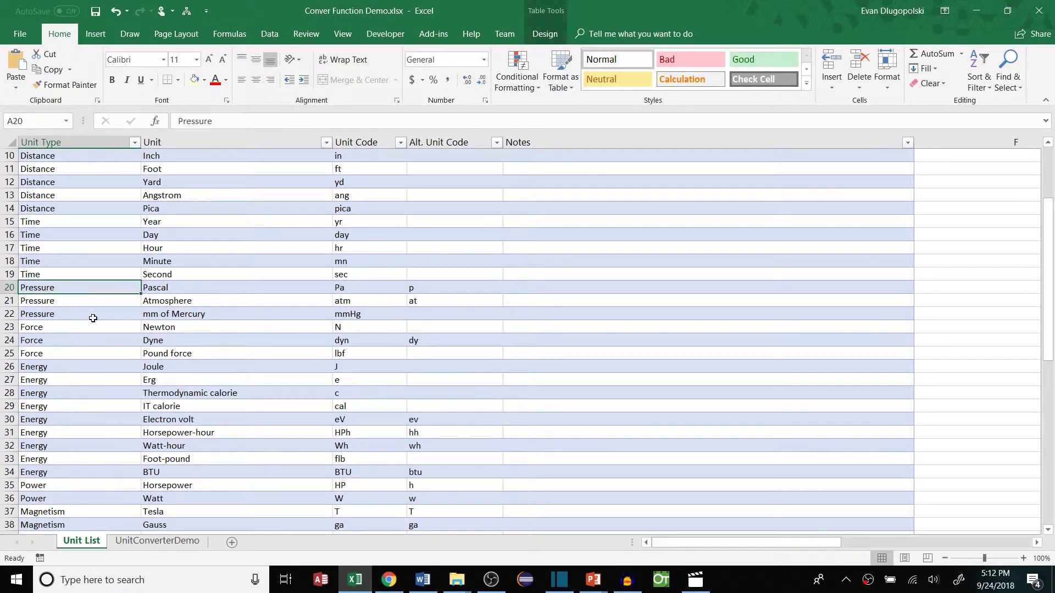
scroll(91, 307, down, 2)
click(66, 225)
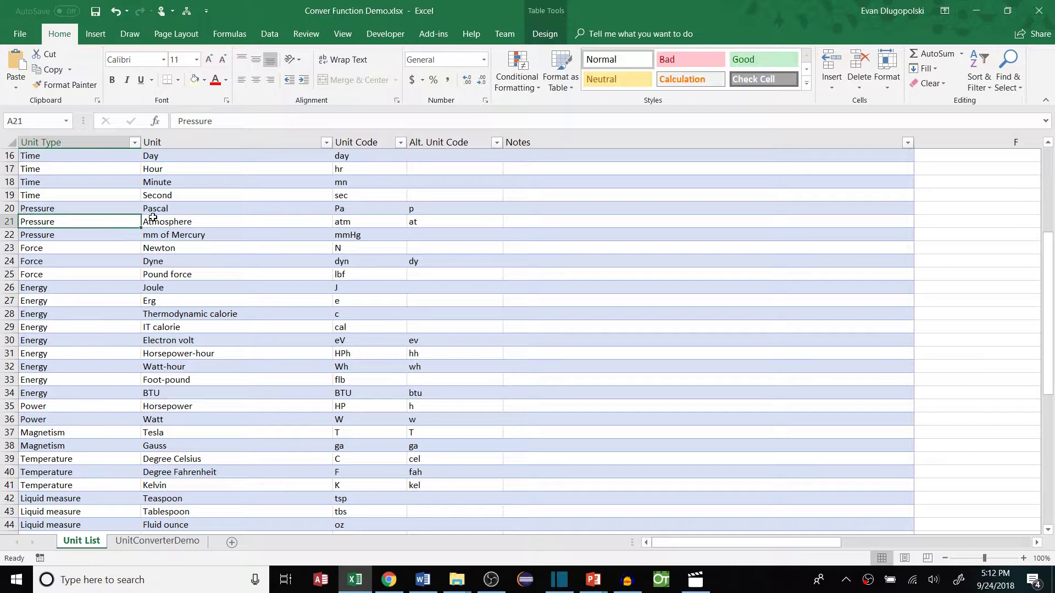
click(148, 212)
click(74, 209)
click(147, 209)
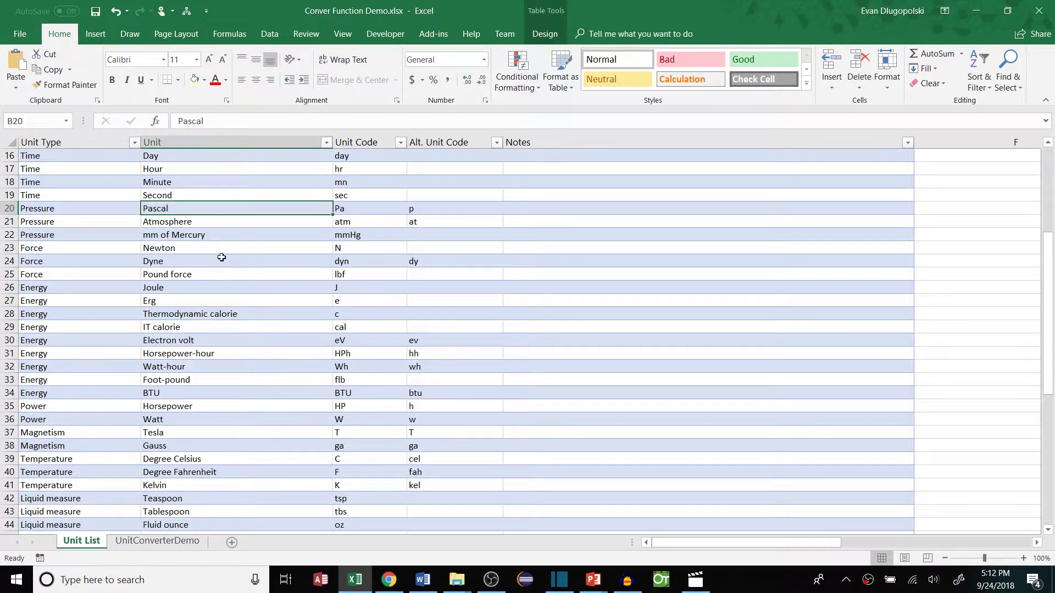
scroll(220, 257, down, 1)
scroll(206, 272, down, 3)
click(85, 327)
scroll(85, 346, down, 2)
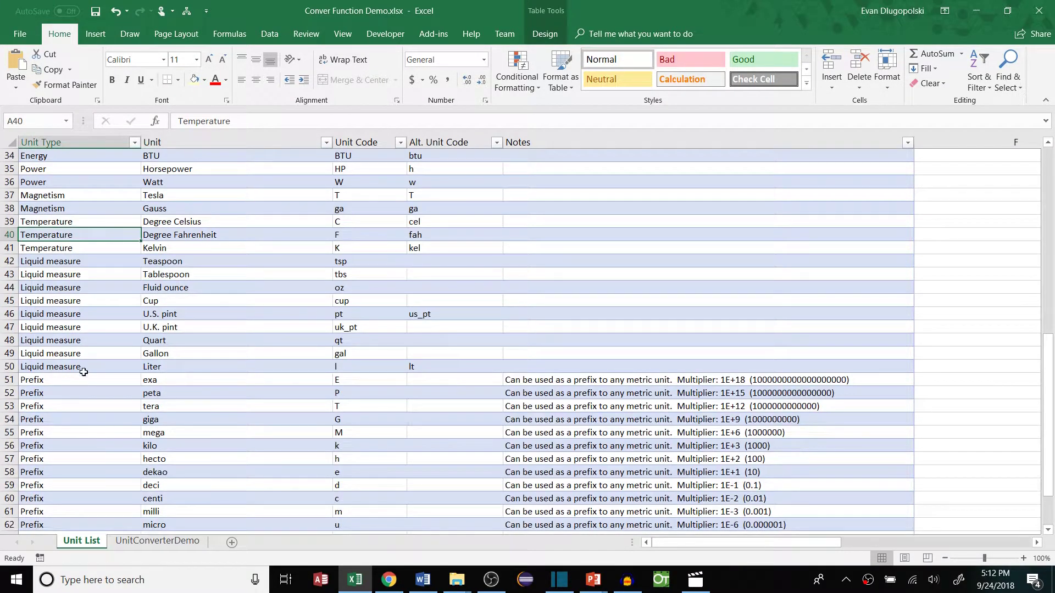
click(83, 380)
scroll(183, 380, down, 1)
scroll(165, 353, down, 1)
scroll(165, 353, down, 1)
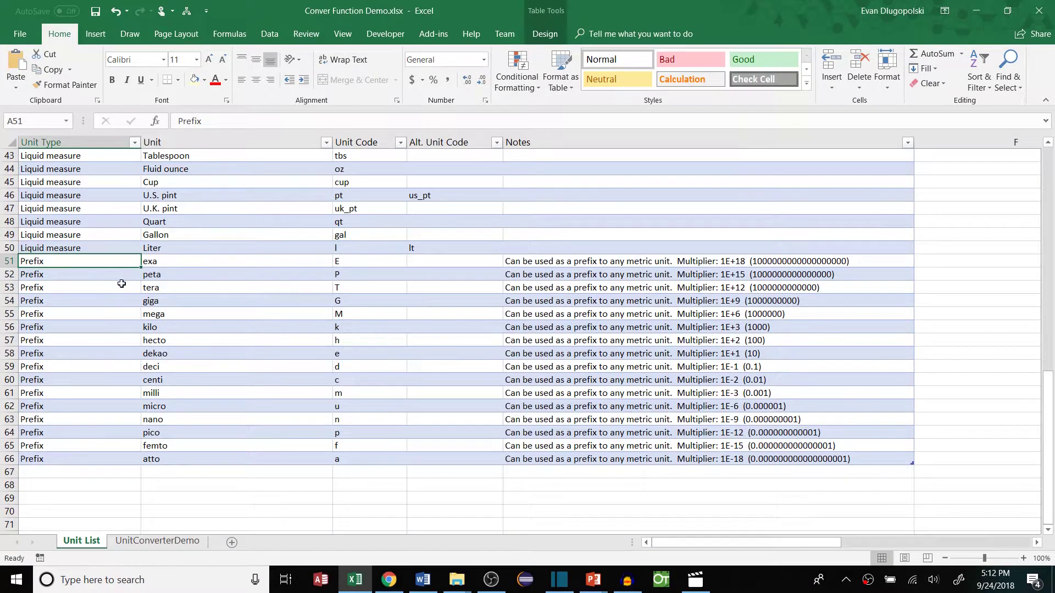
mouse_move(108, 262)
mouse_down()
mouse_move(248, 273)
mouse_move(478, 470)
mouse_up()
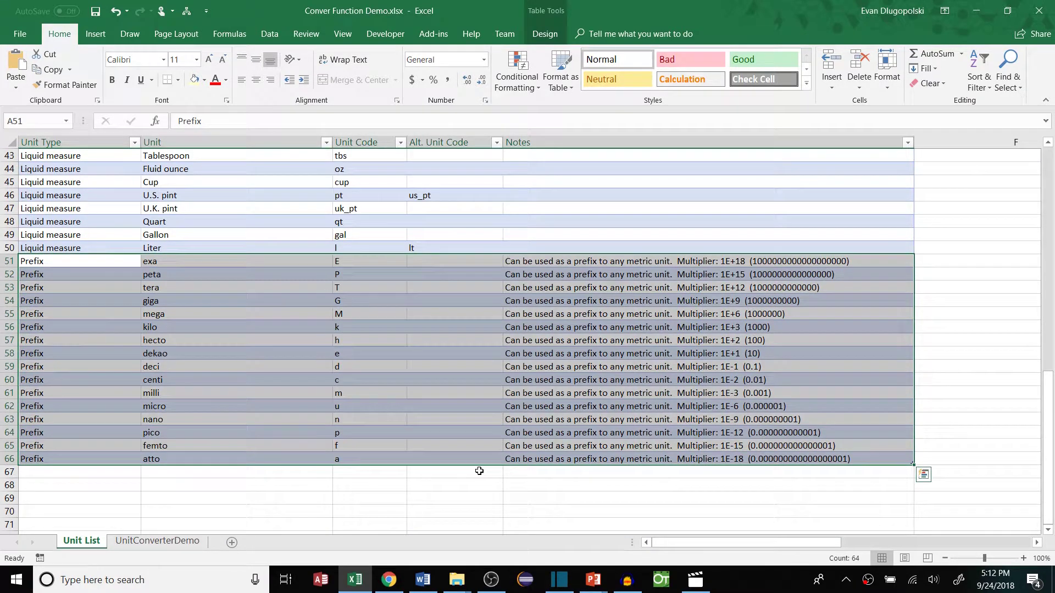
click(323, 379)
drag(341, 252, 346, 446)
scroll(353, 341, up, 3)
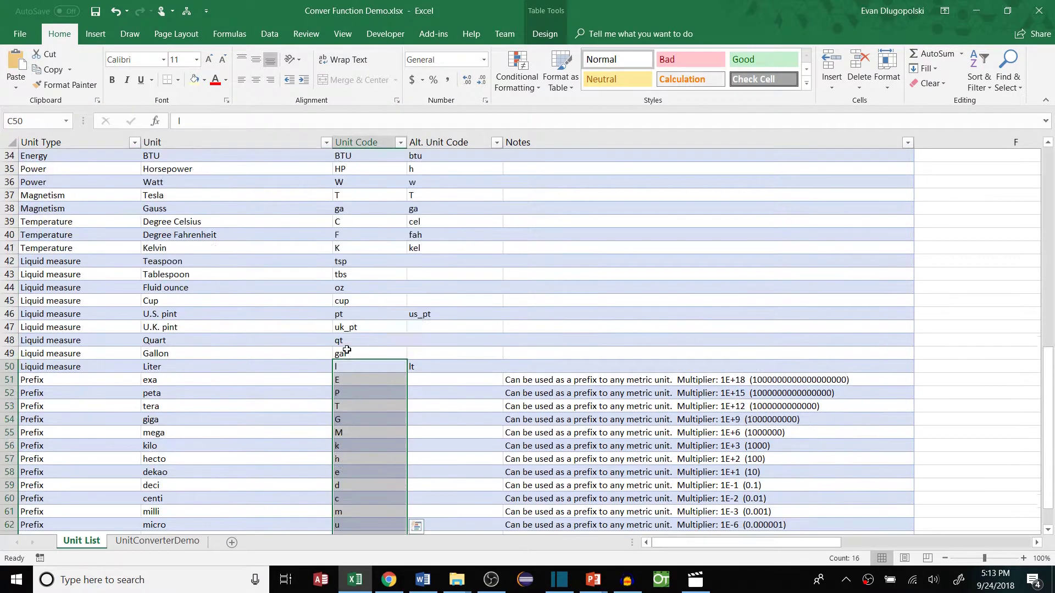
scroll(344, 349, up, 6)
scroll(345, 348, up, 3)
scroll(356, 245, up, 2)
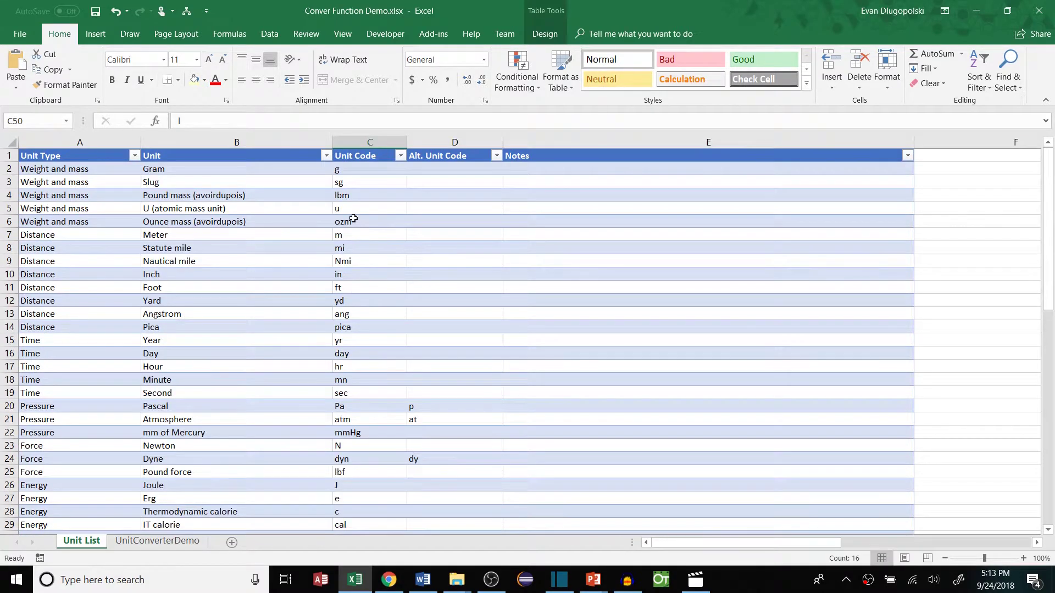
click(358, 223)
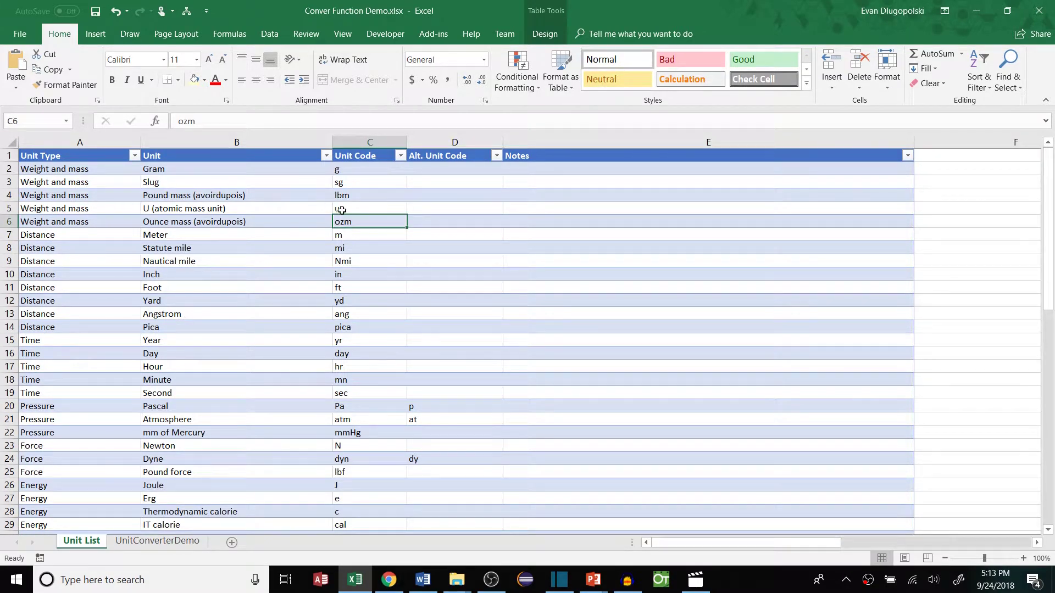
click(342, 210)
click(344, 196)
click(345, 170)
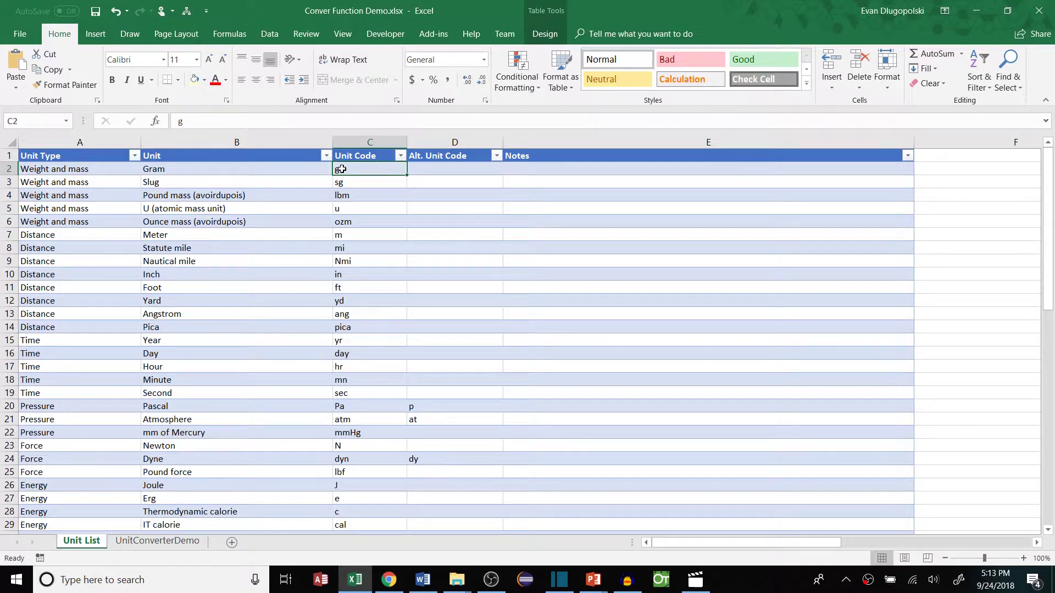
click(356, 223)
key(ctrl+Down)
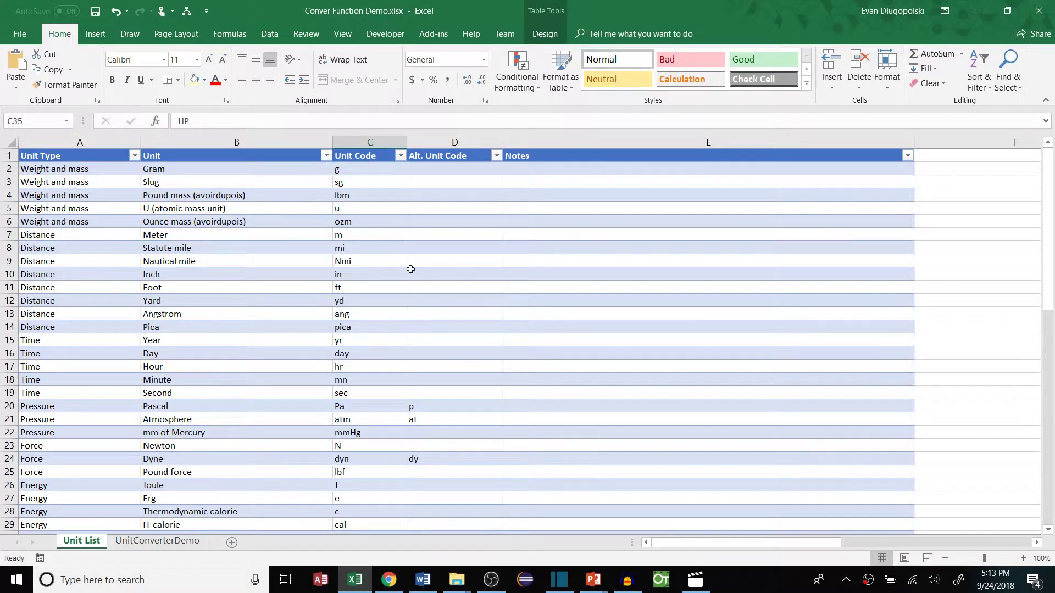
Highlight the unit list's weight, mass and distance rows with their headers.
click(201, 220)
scroll(341, 299, down, 12)
scroll(361, 311, down, 5)
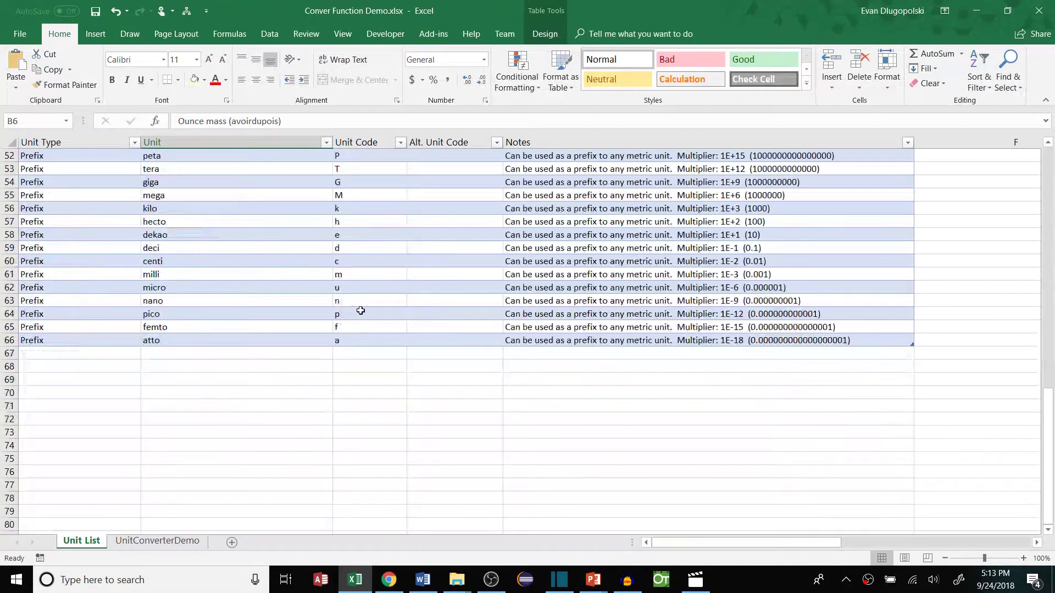
scroll(360, 311, up, 10)
scroll(365, 314, up, 7)
click(107, 169)
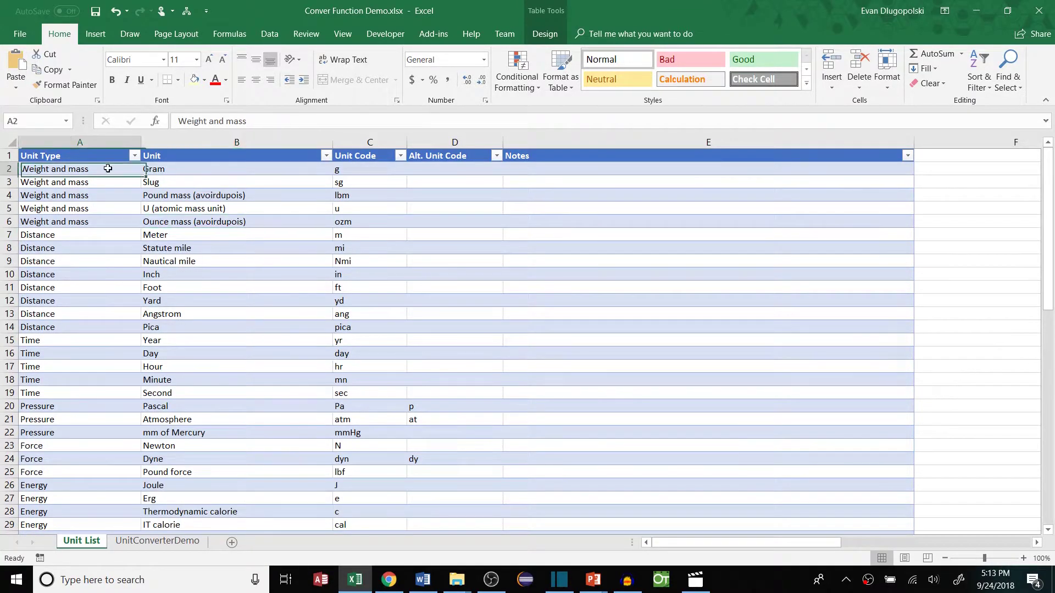
drag(108, 169, 475, 322)
click(461, 338)
drag(60, 155, 628, 302)
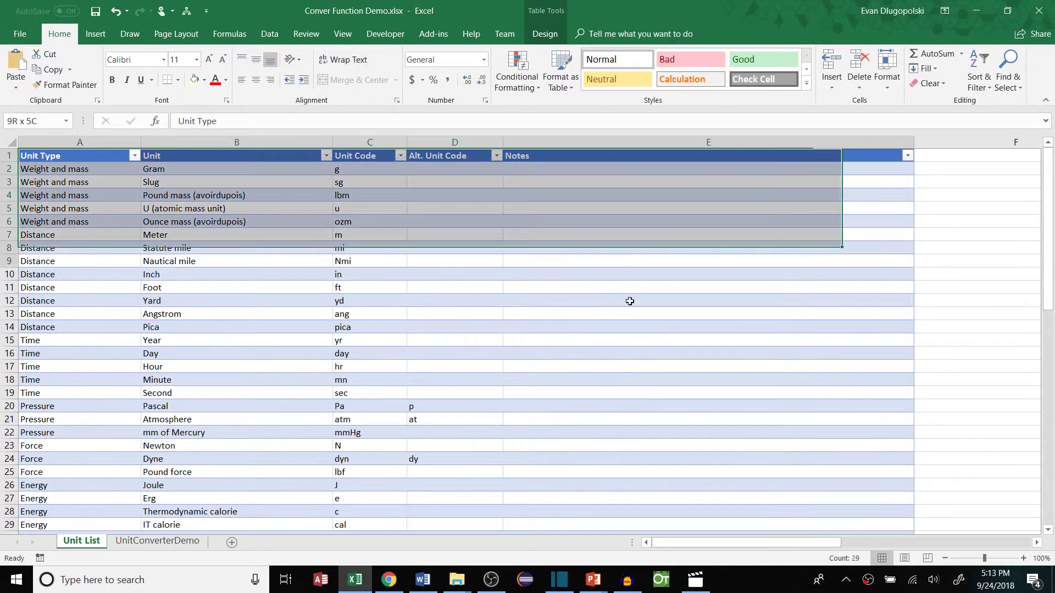
click(412, 352)
scroll(219, 282, down, 8)
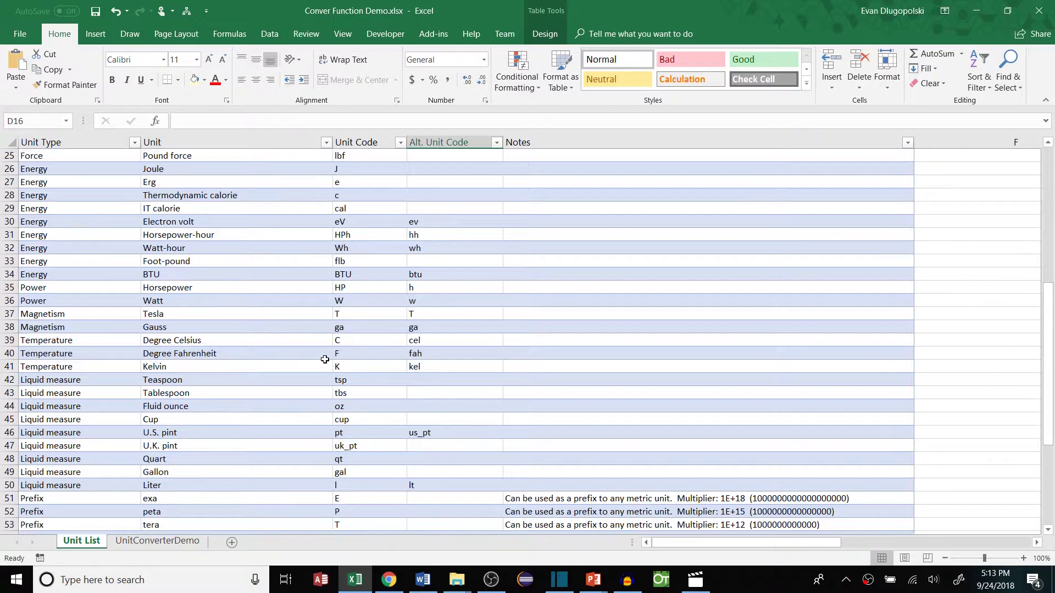
scroll(325, 359, down, 3)
scroll(272, 347, up, 11)
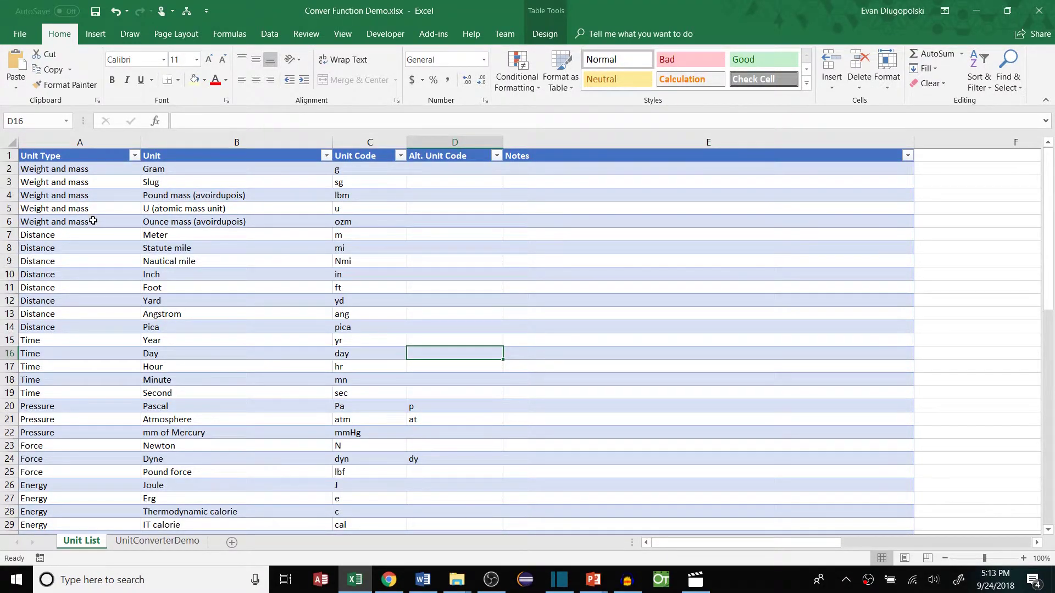
Point out the Weight and mass category and Pica unit, then return to the UnitConverterDemo sheet.
click(102, 221)
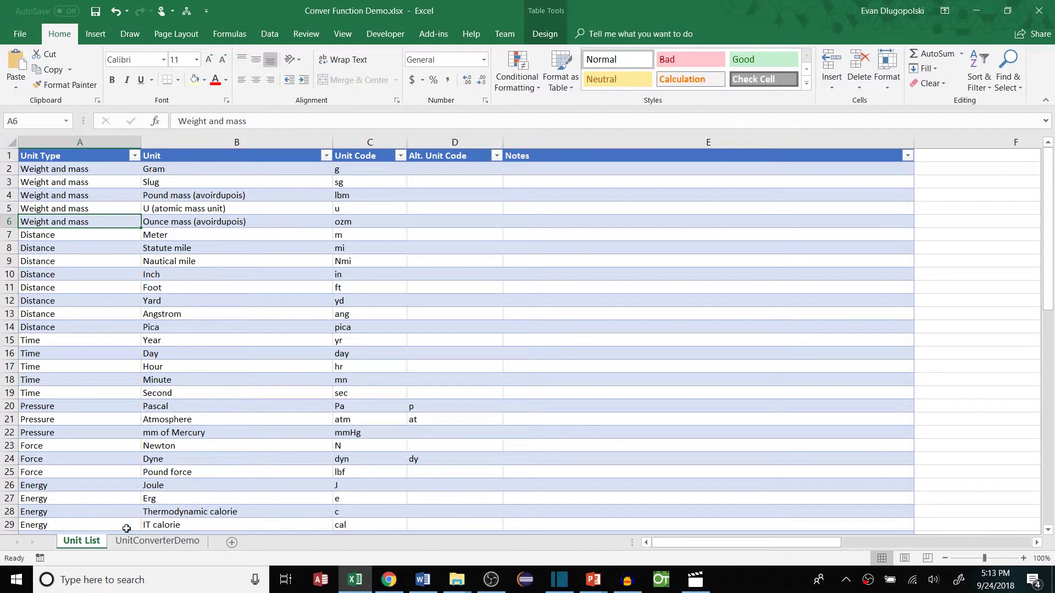
click(200, 329)
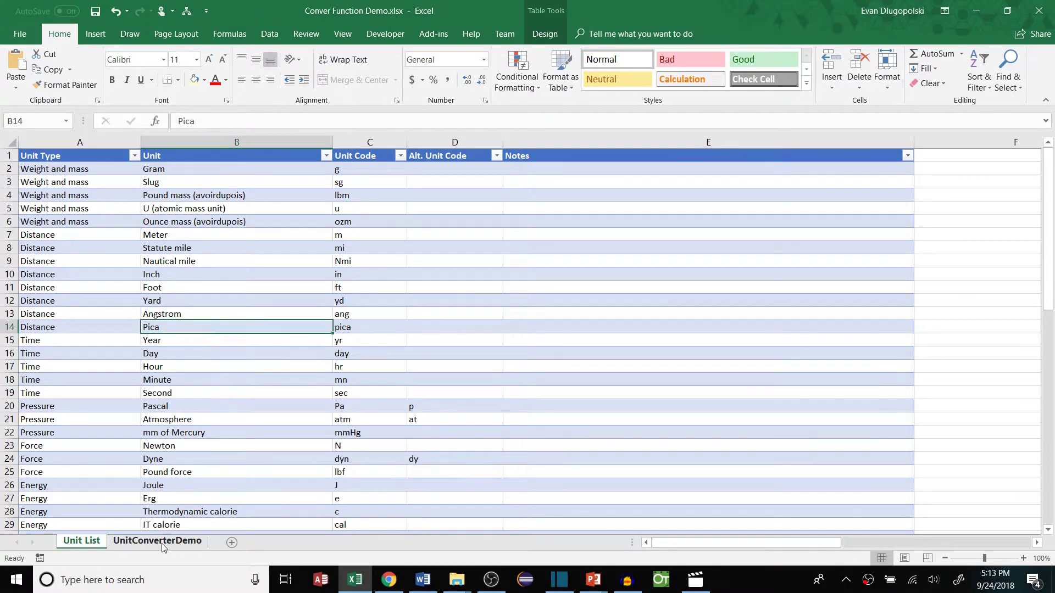
click(162, 541)
click(172, 261)
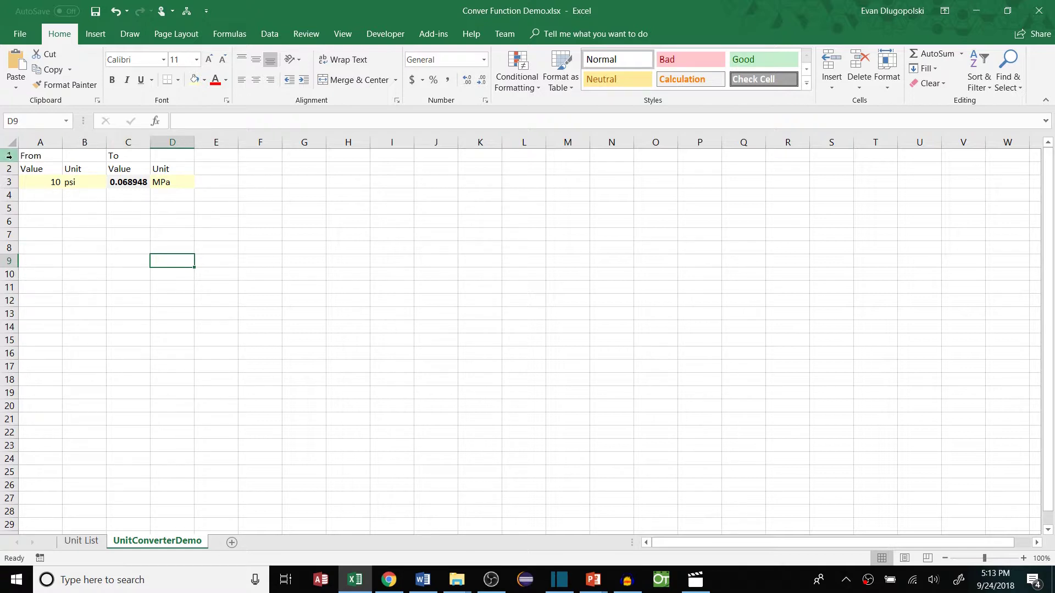
click(80, 218)
click(283, 218)
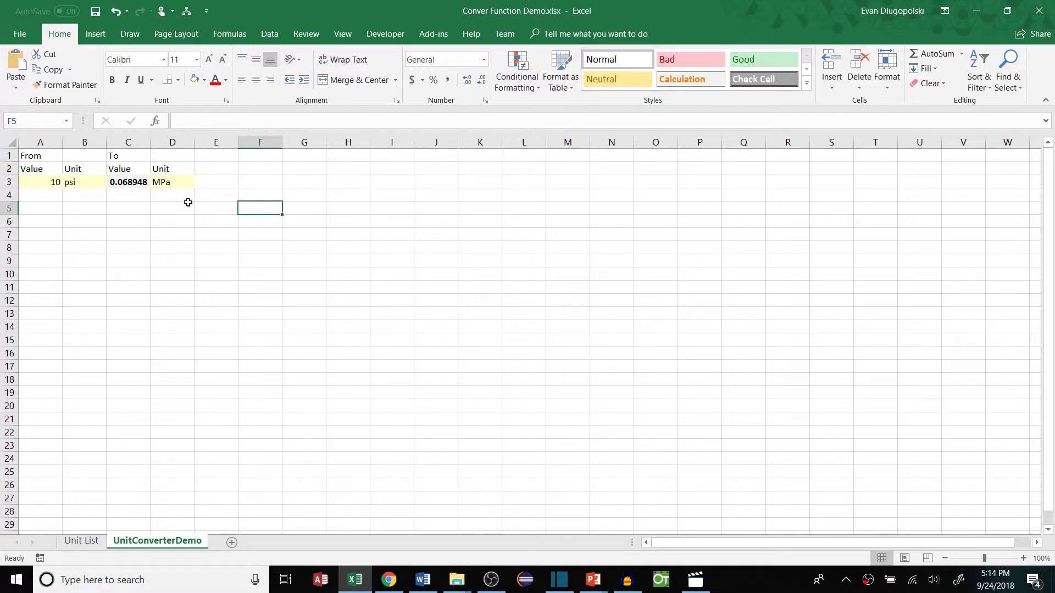
click(80, 542)
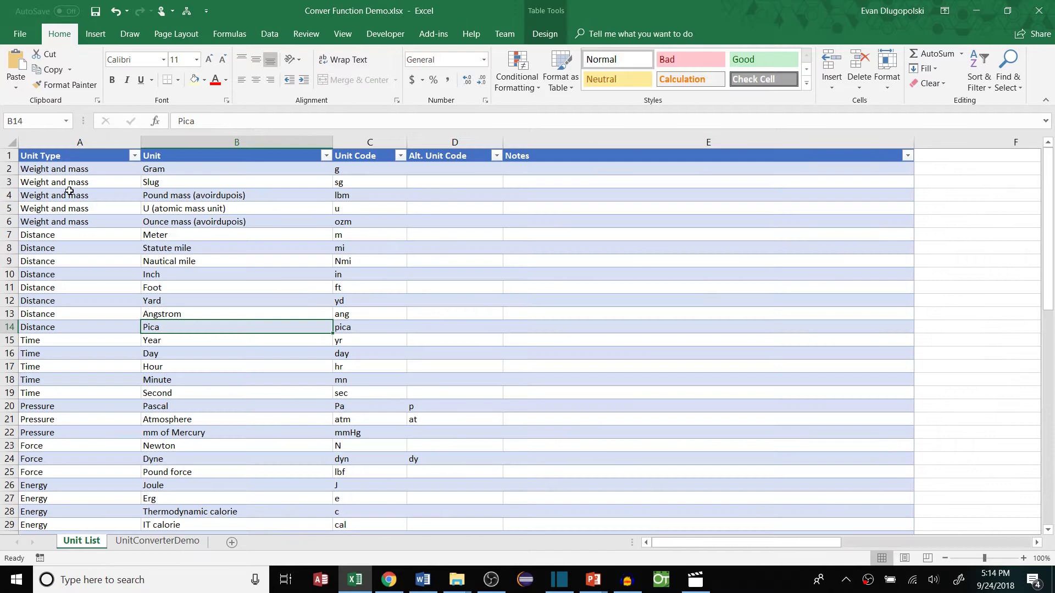
click(83, 169)
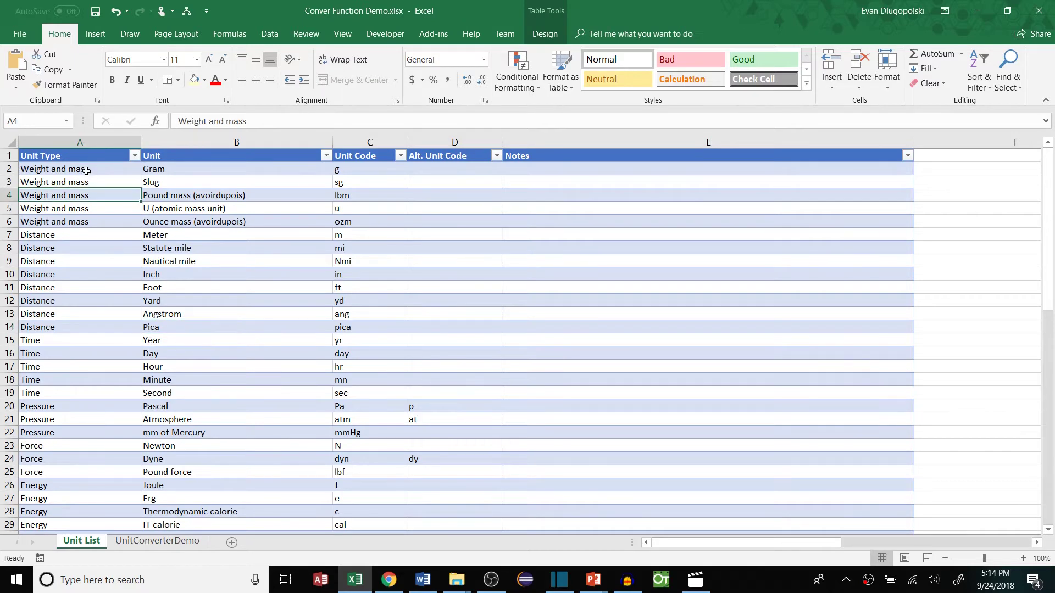
click(157, 541)
click(197, 259)
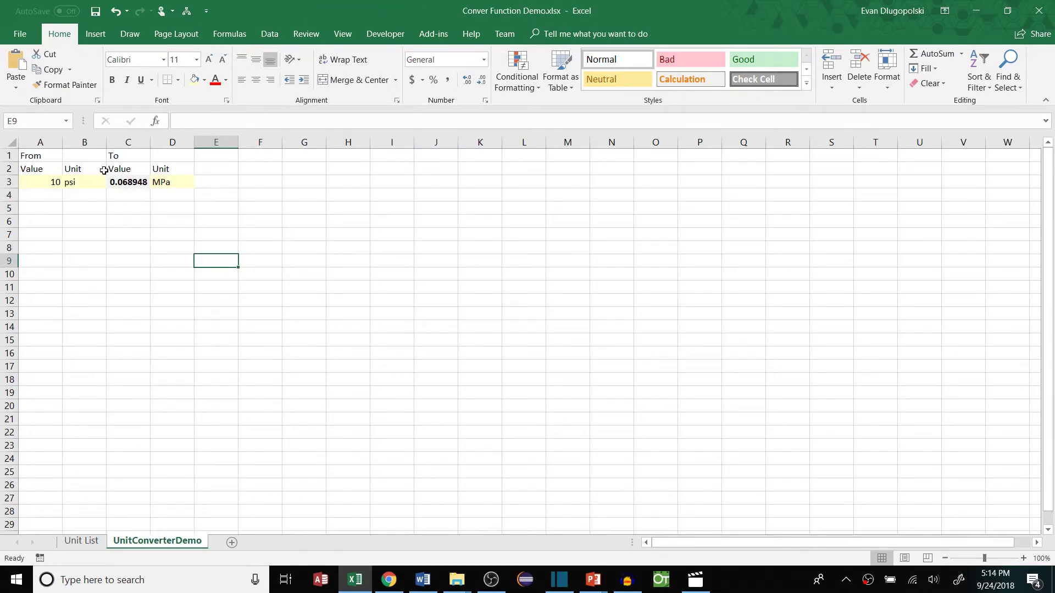
click(82, 181)
click(163, 183)
click(75, 181)
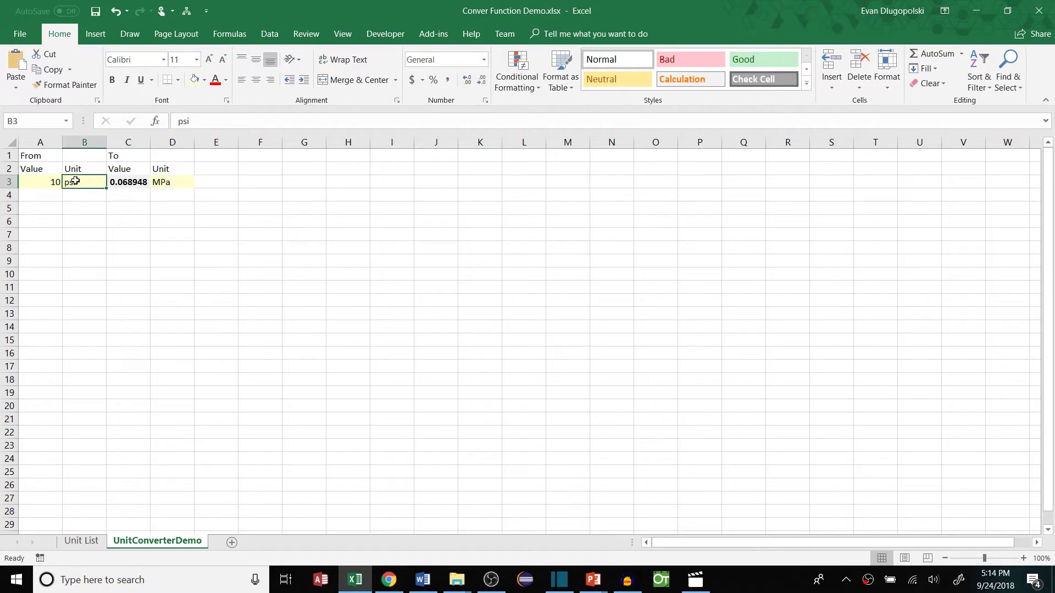
key(Down)
click(92, 182)
click(97, 199)
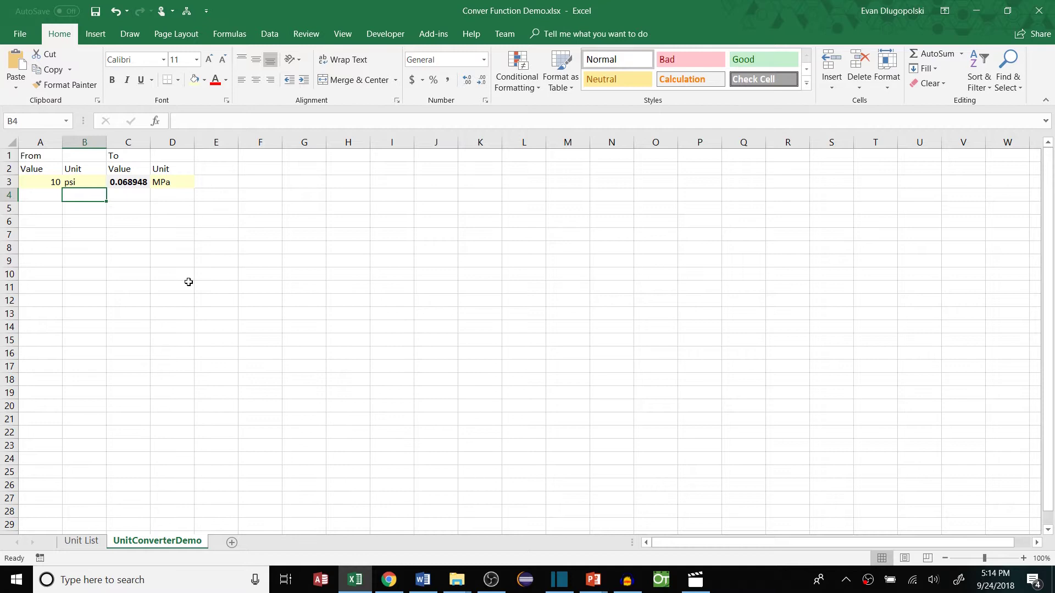
click(115, 209)
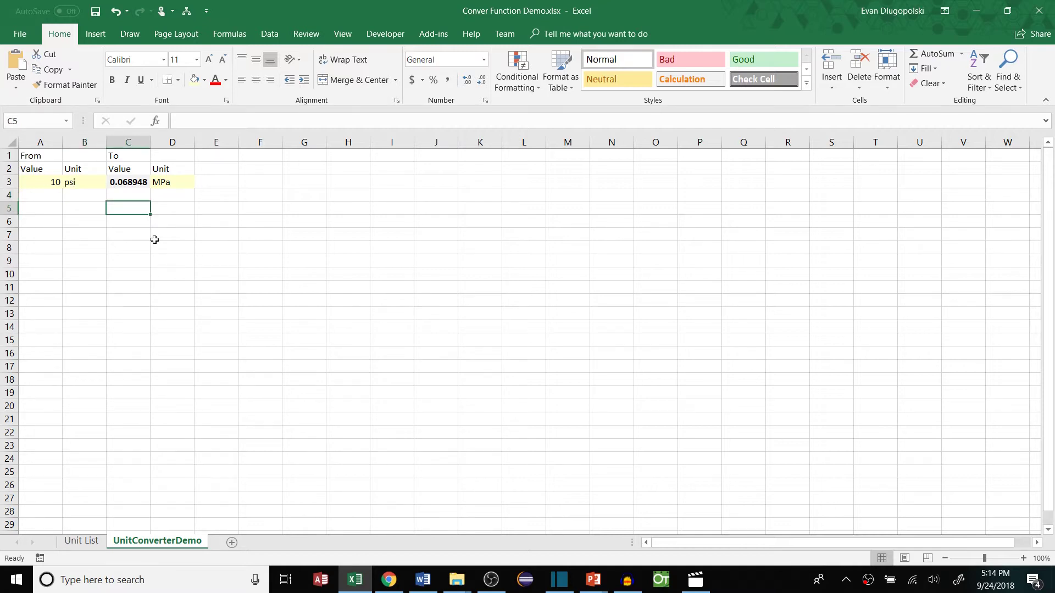